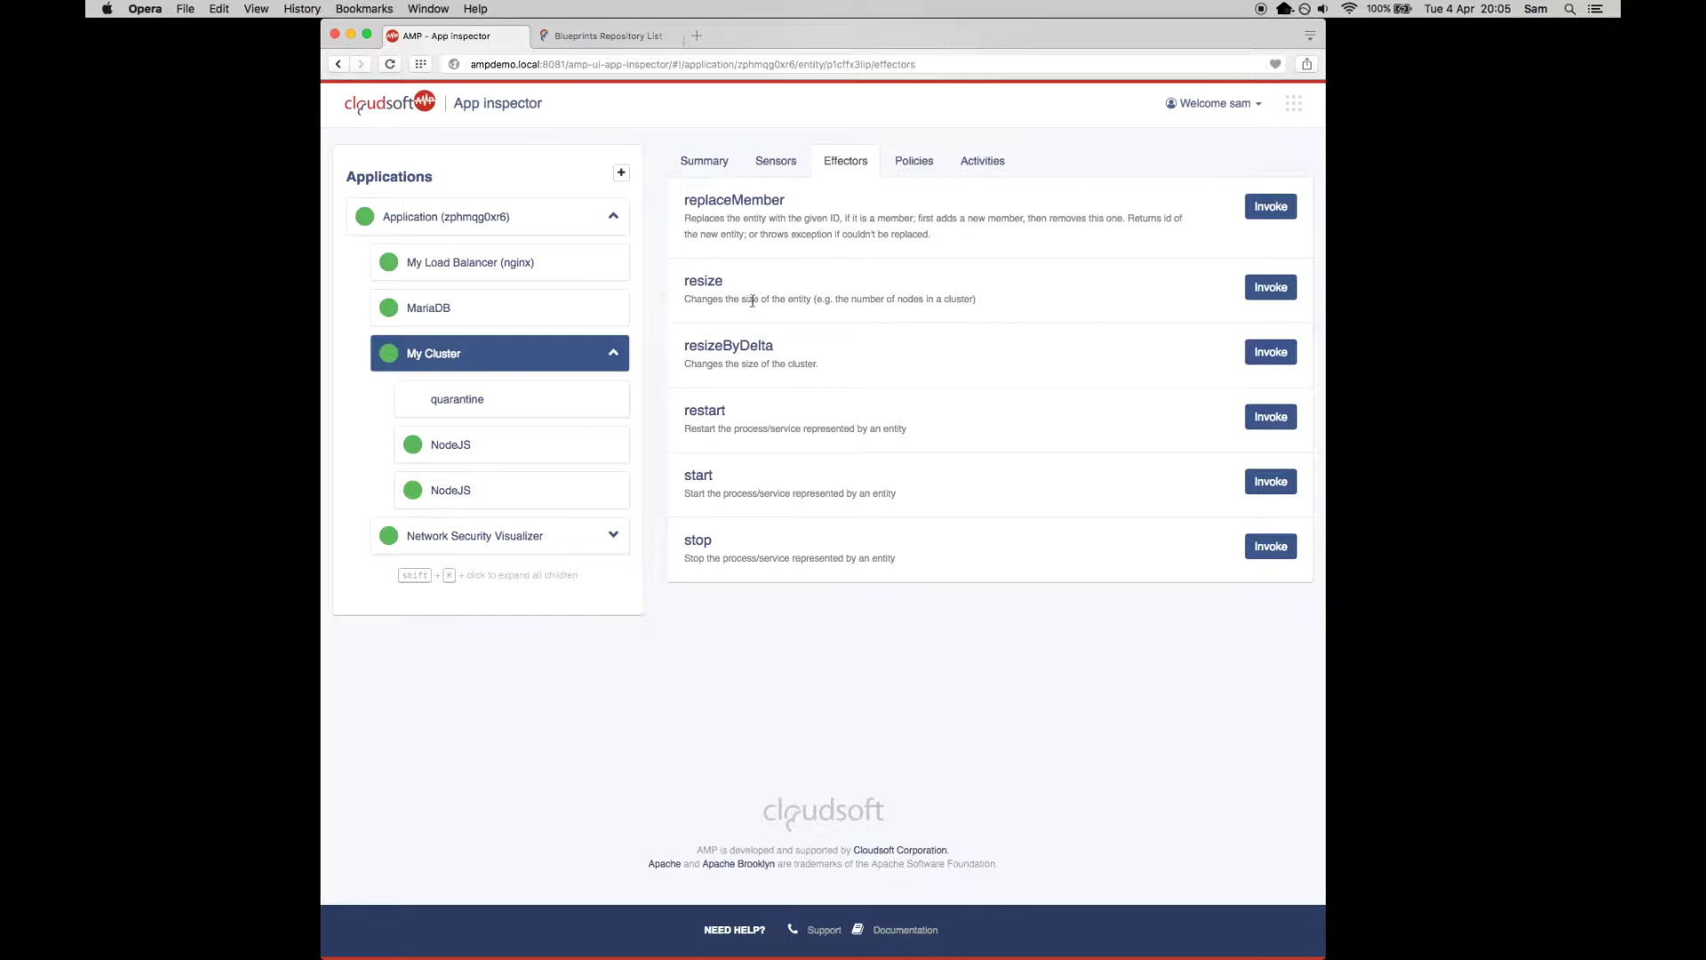
Show the Auto-scaler policy settings of My Cluster and filter them by "metric".
left_click(899, 171)
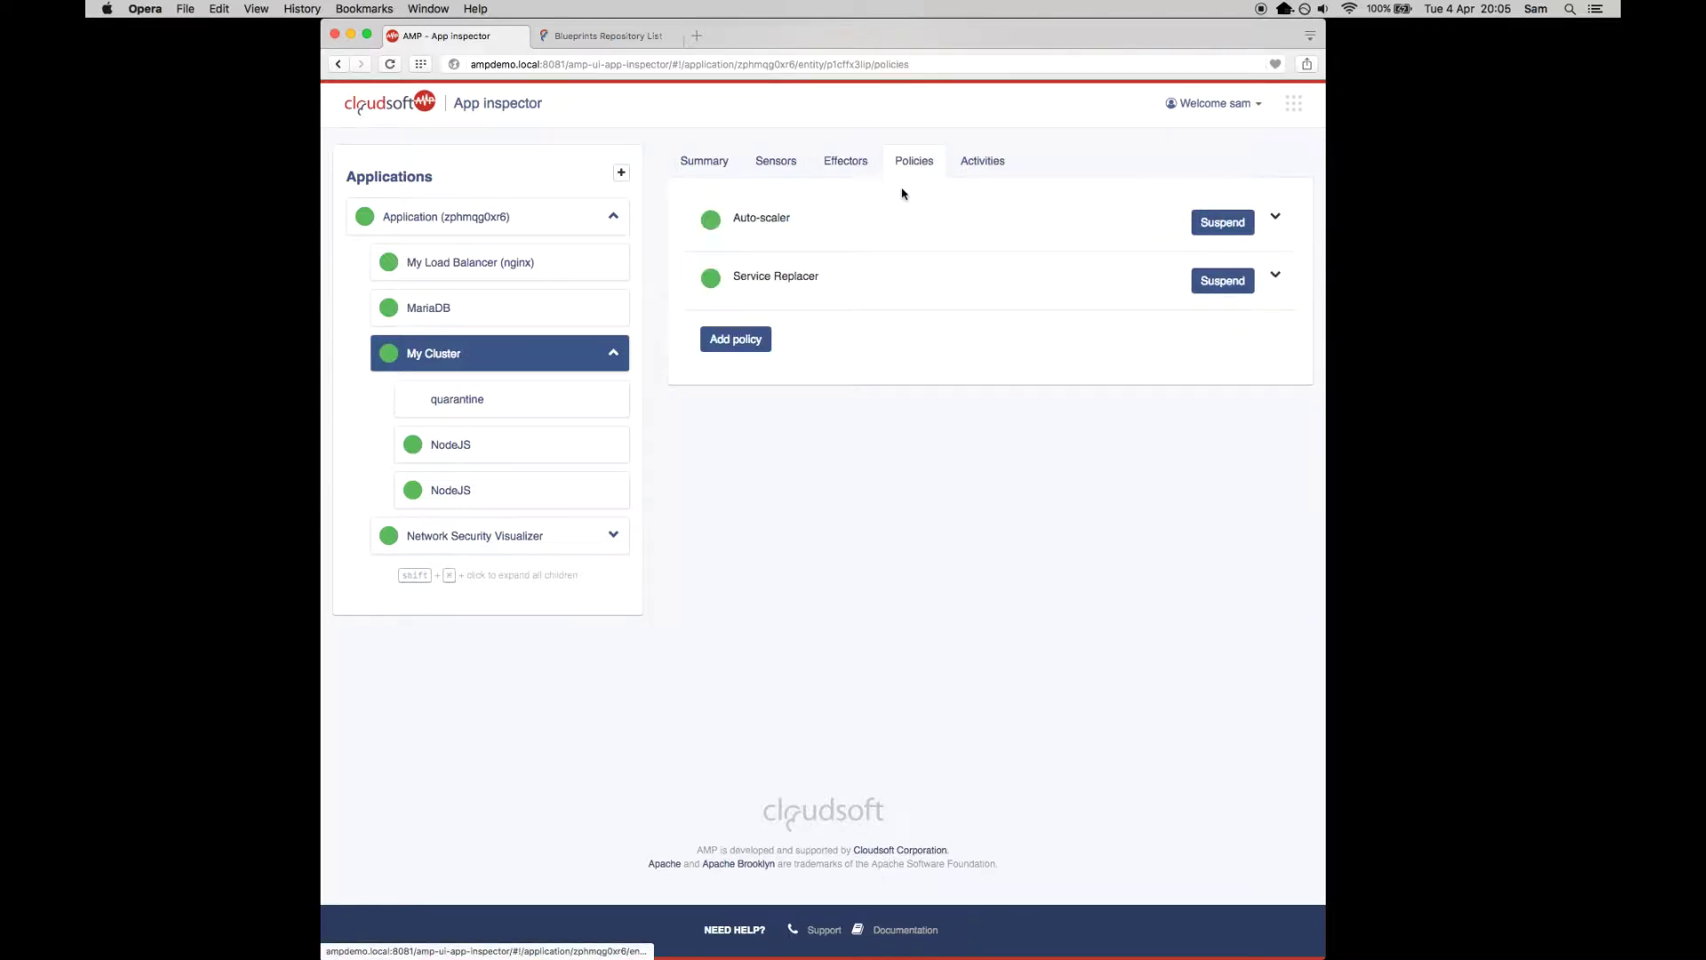
left_click(1275, 216)
left_click(978, 265)
type("metric")
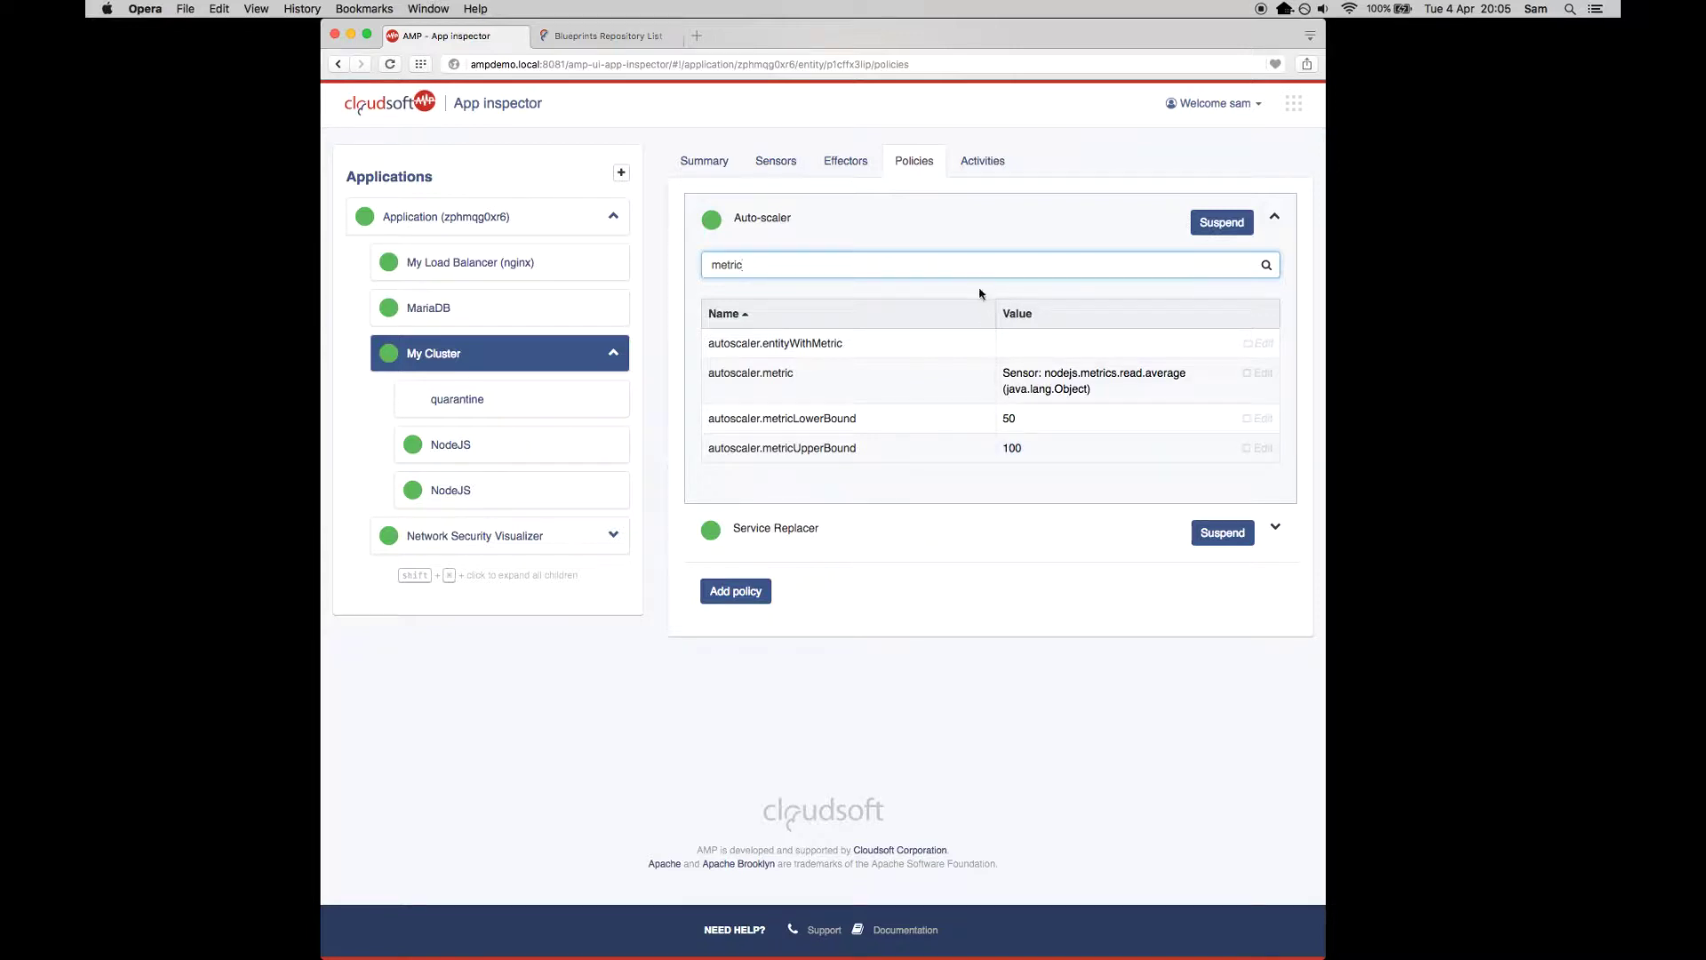
View the jmeter page in the Blueprint Repository and return to the App inspector.
left_click(609, 40)
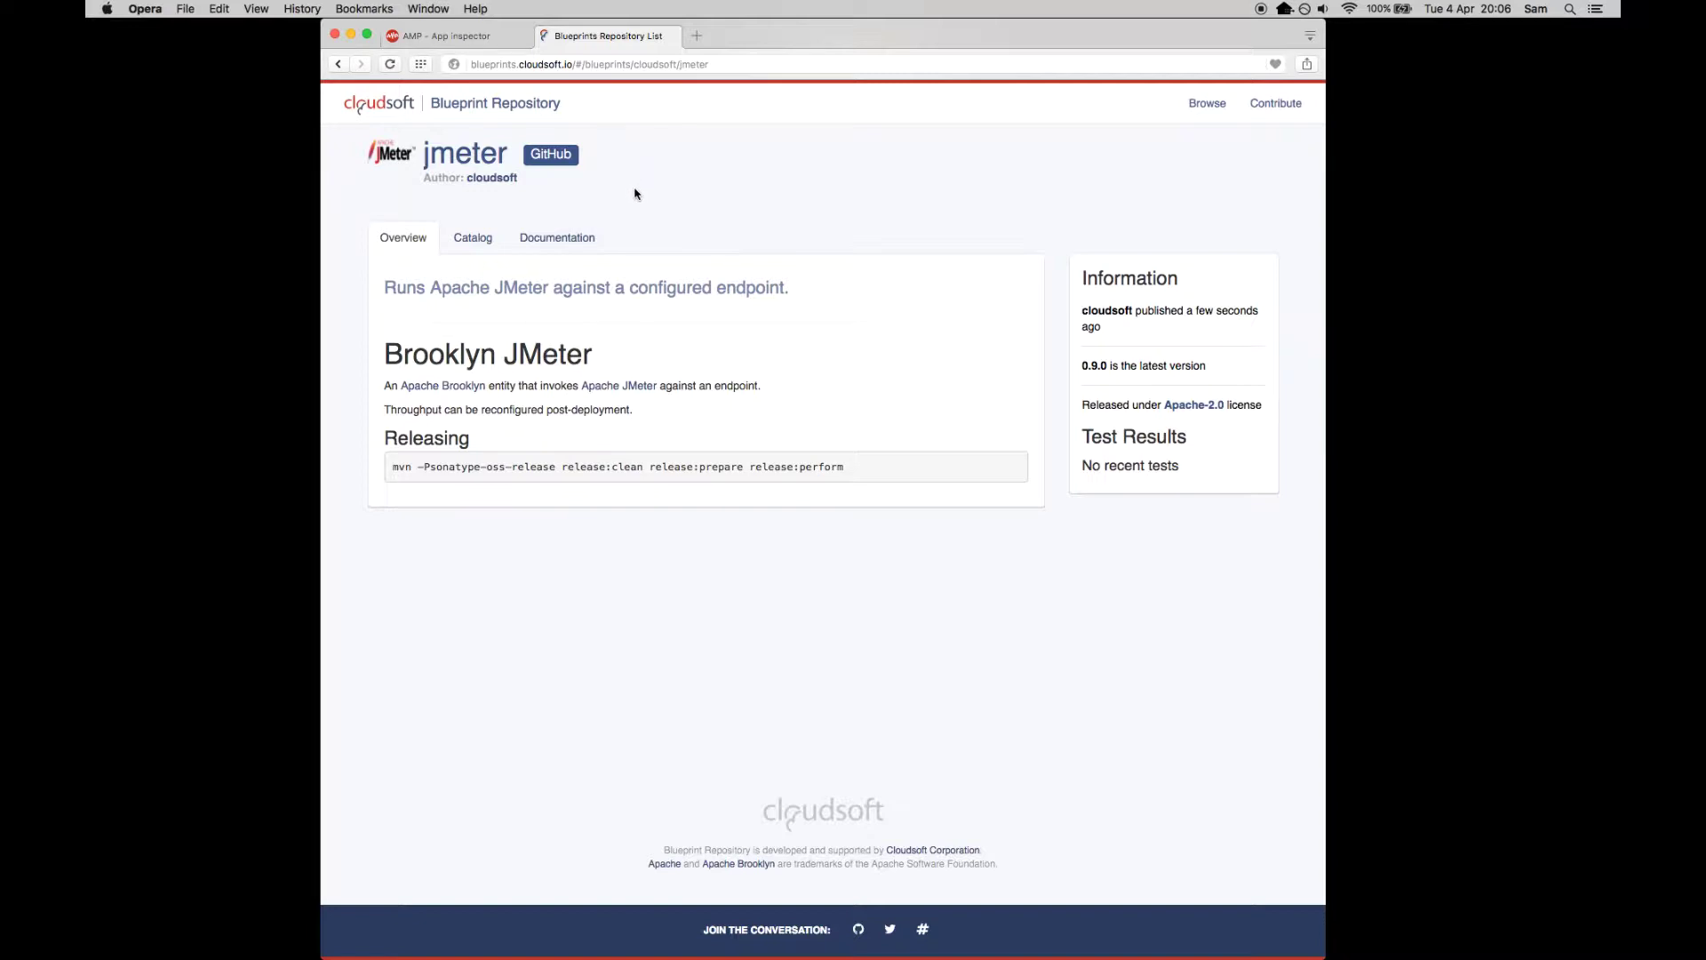
left_click(450, 37)
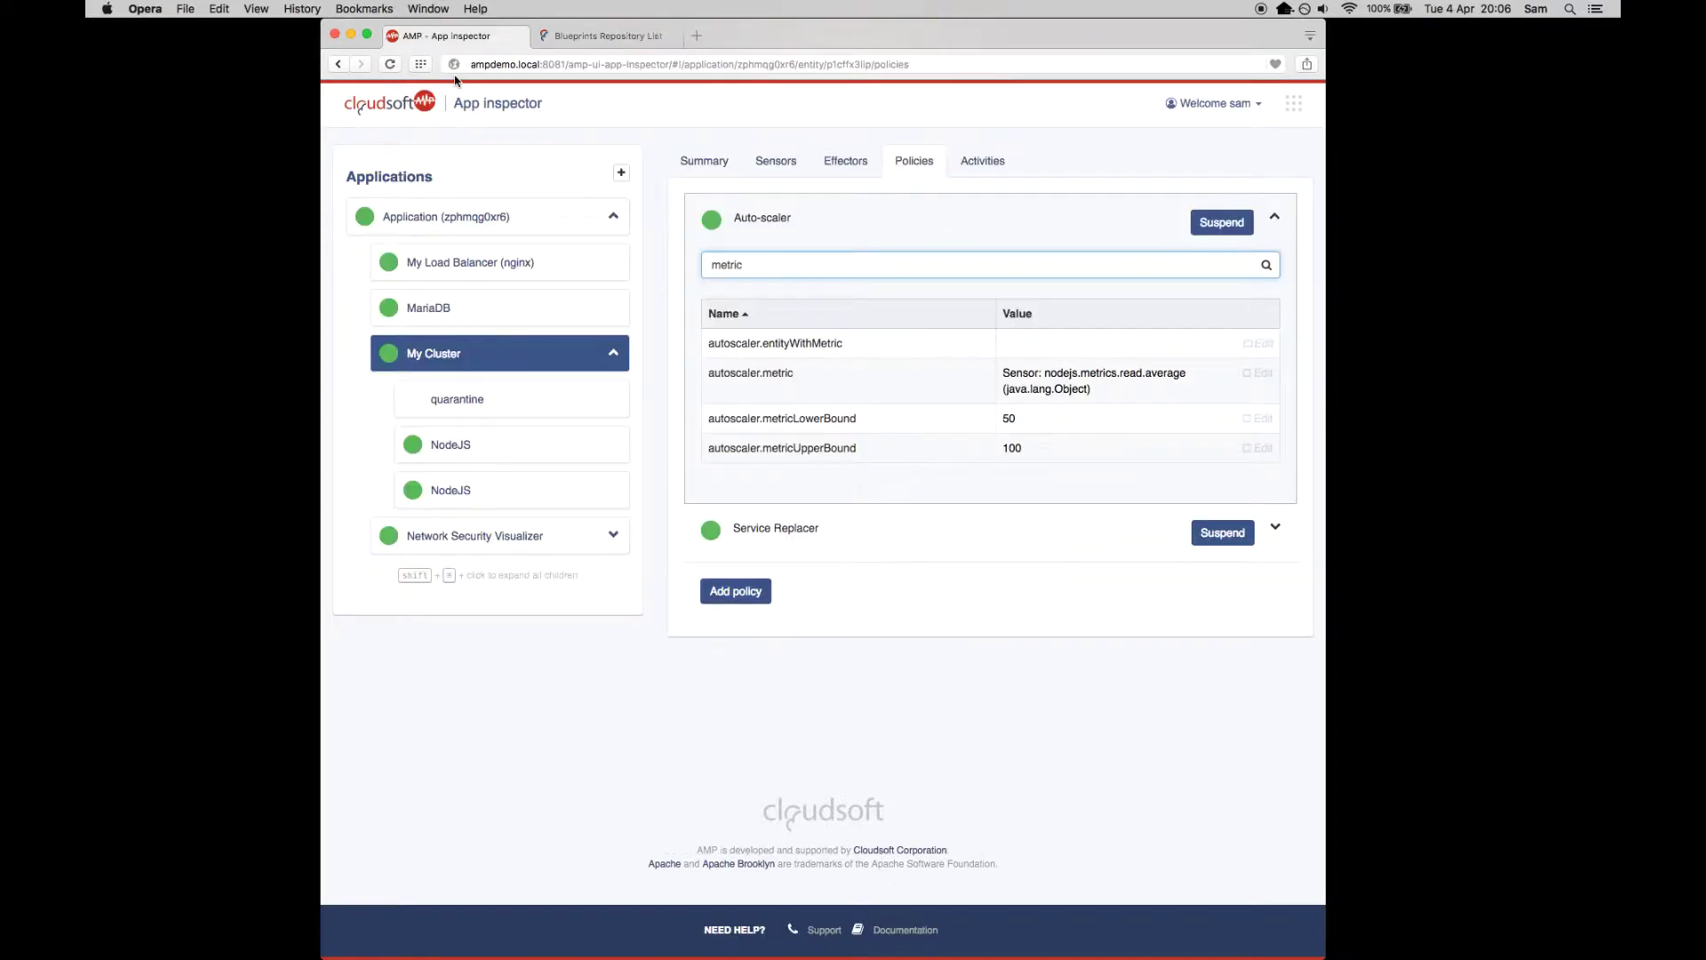
Copy the web address shown in the summary of the top-level Application (zphmqg0xr6).
left_click(498, 266)
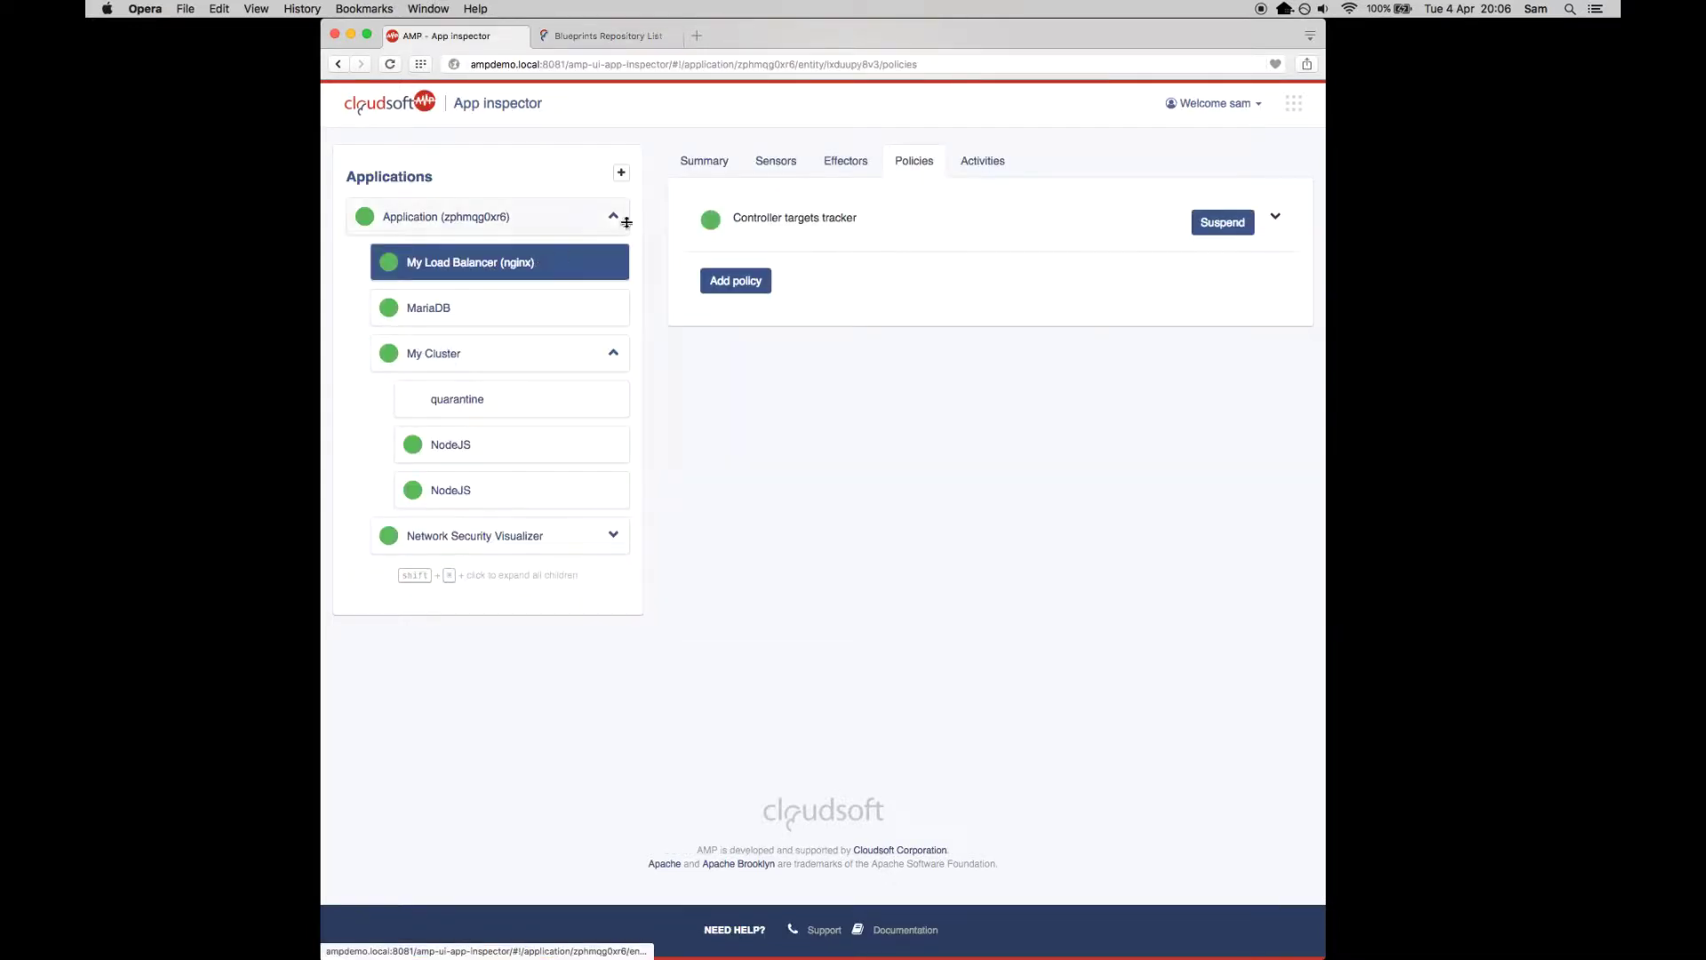
left_click(704, 162)
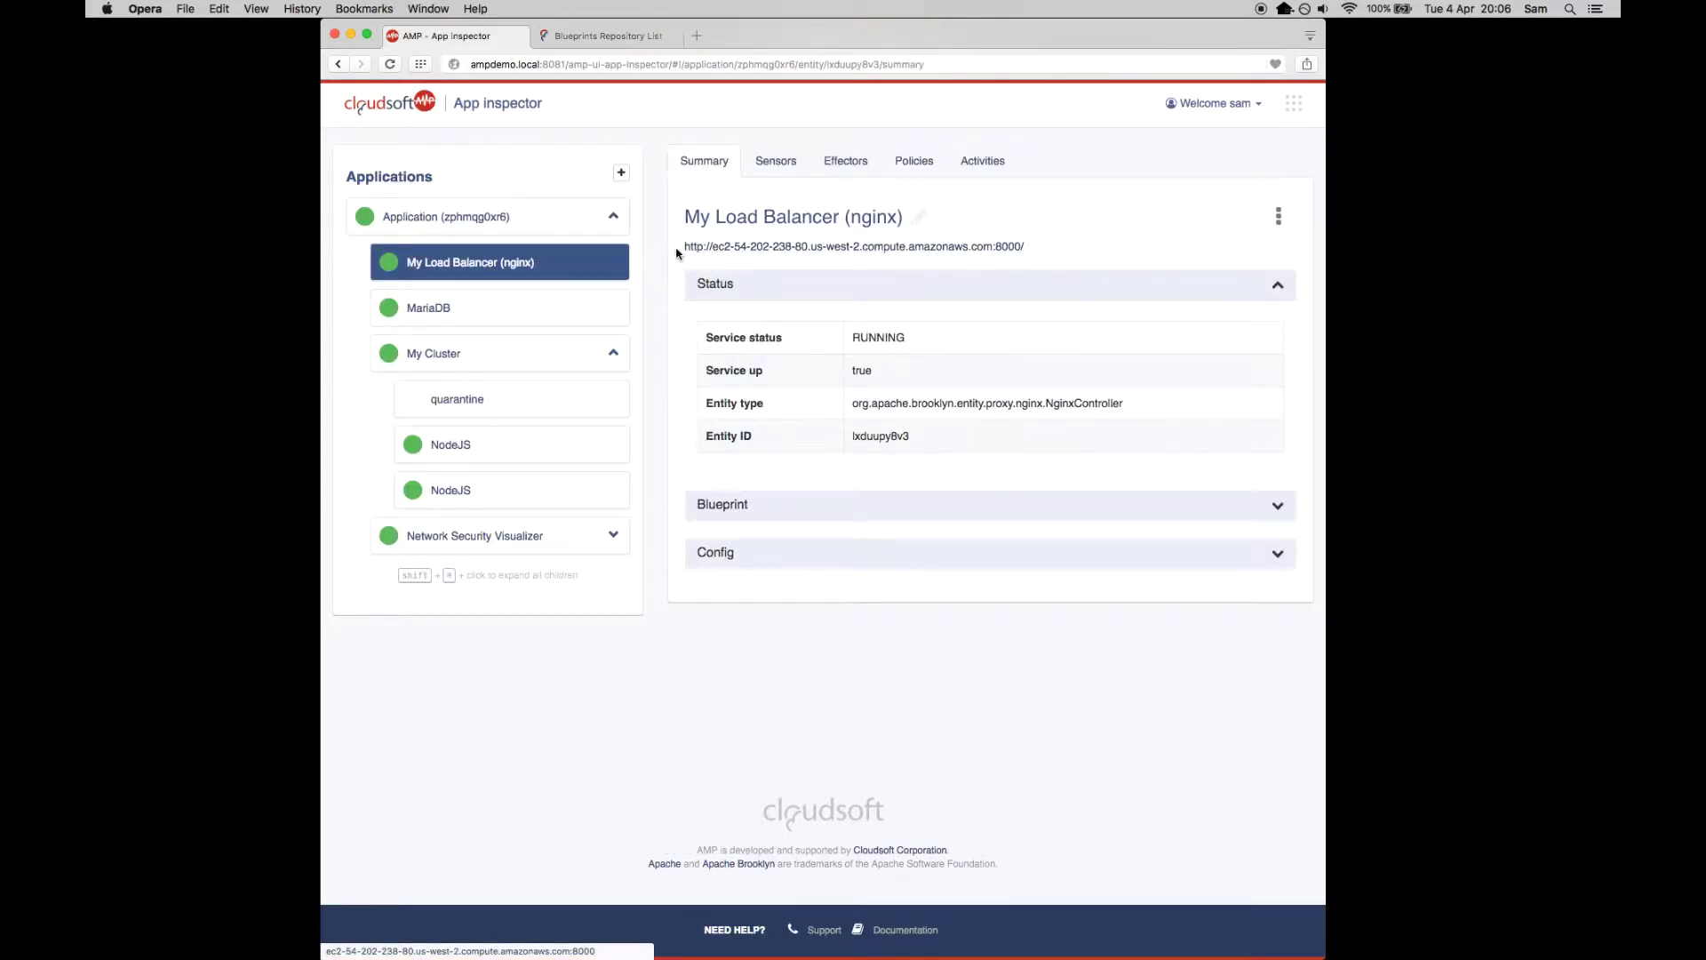
left_click(512, 221)
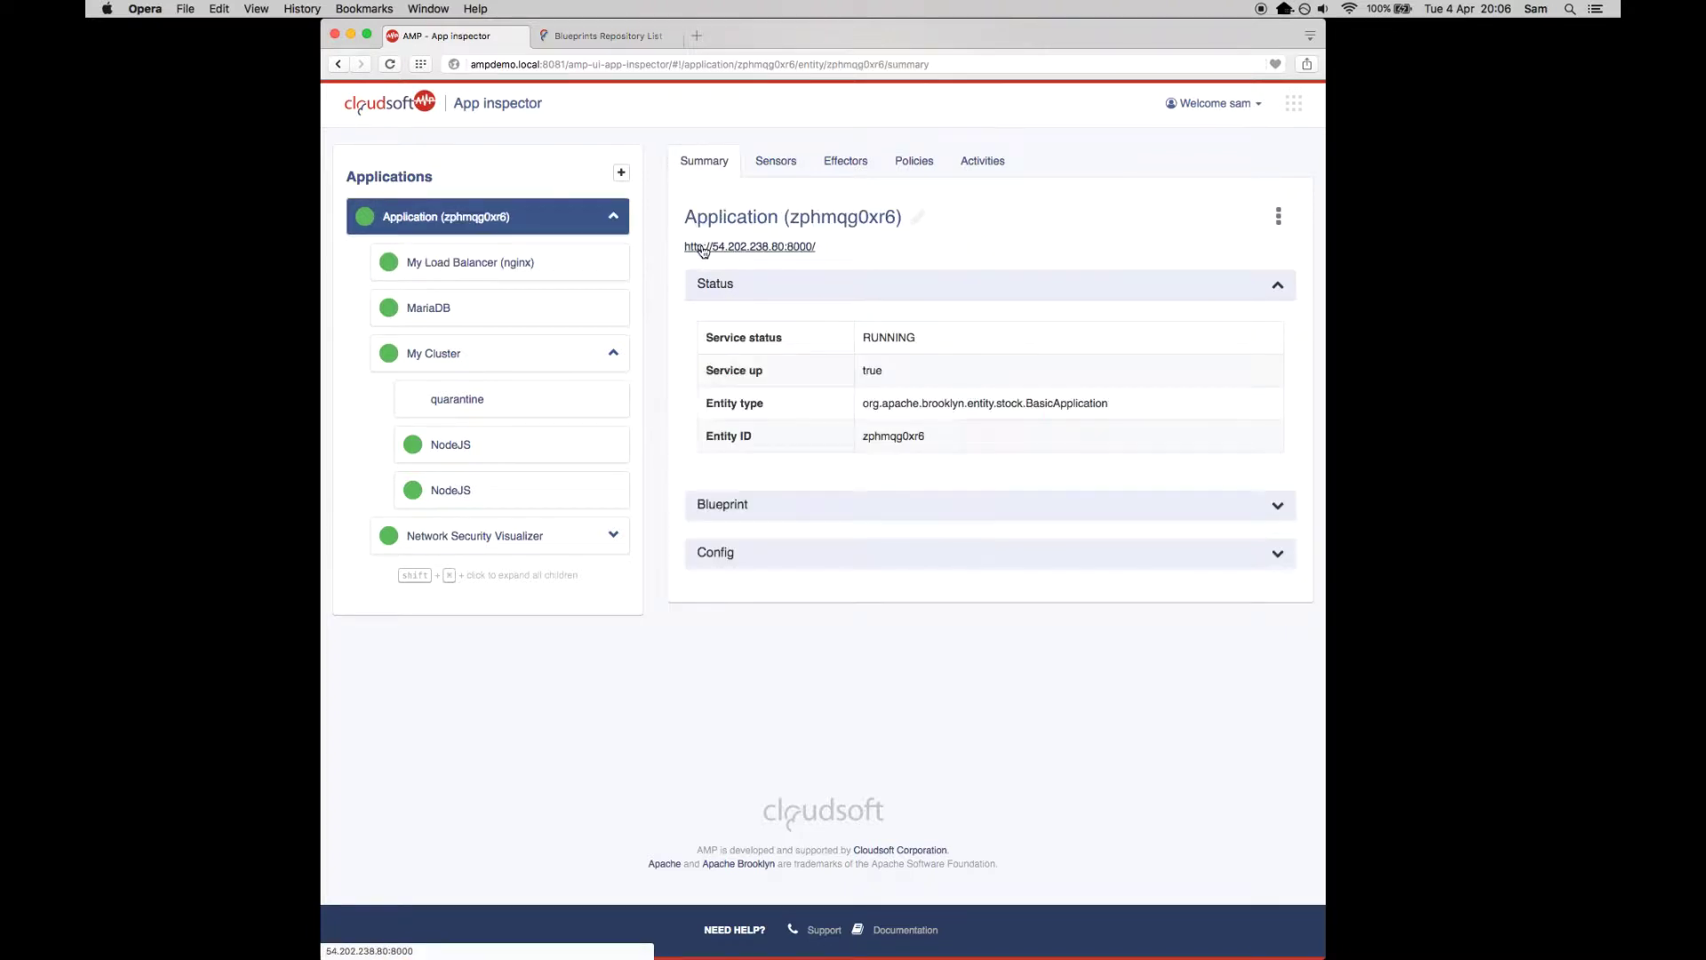
right_click(811, 255)
key("ctrl+c")
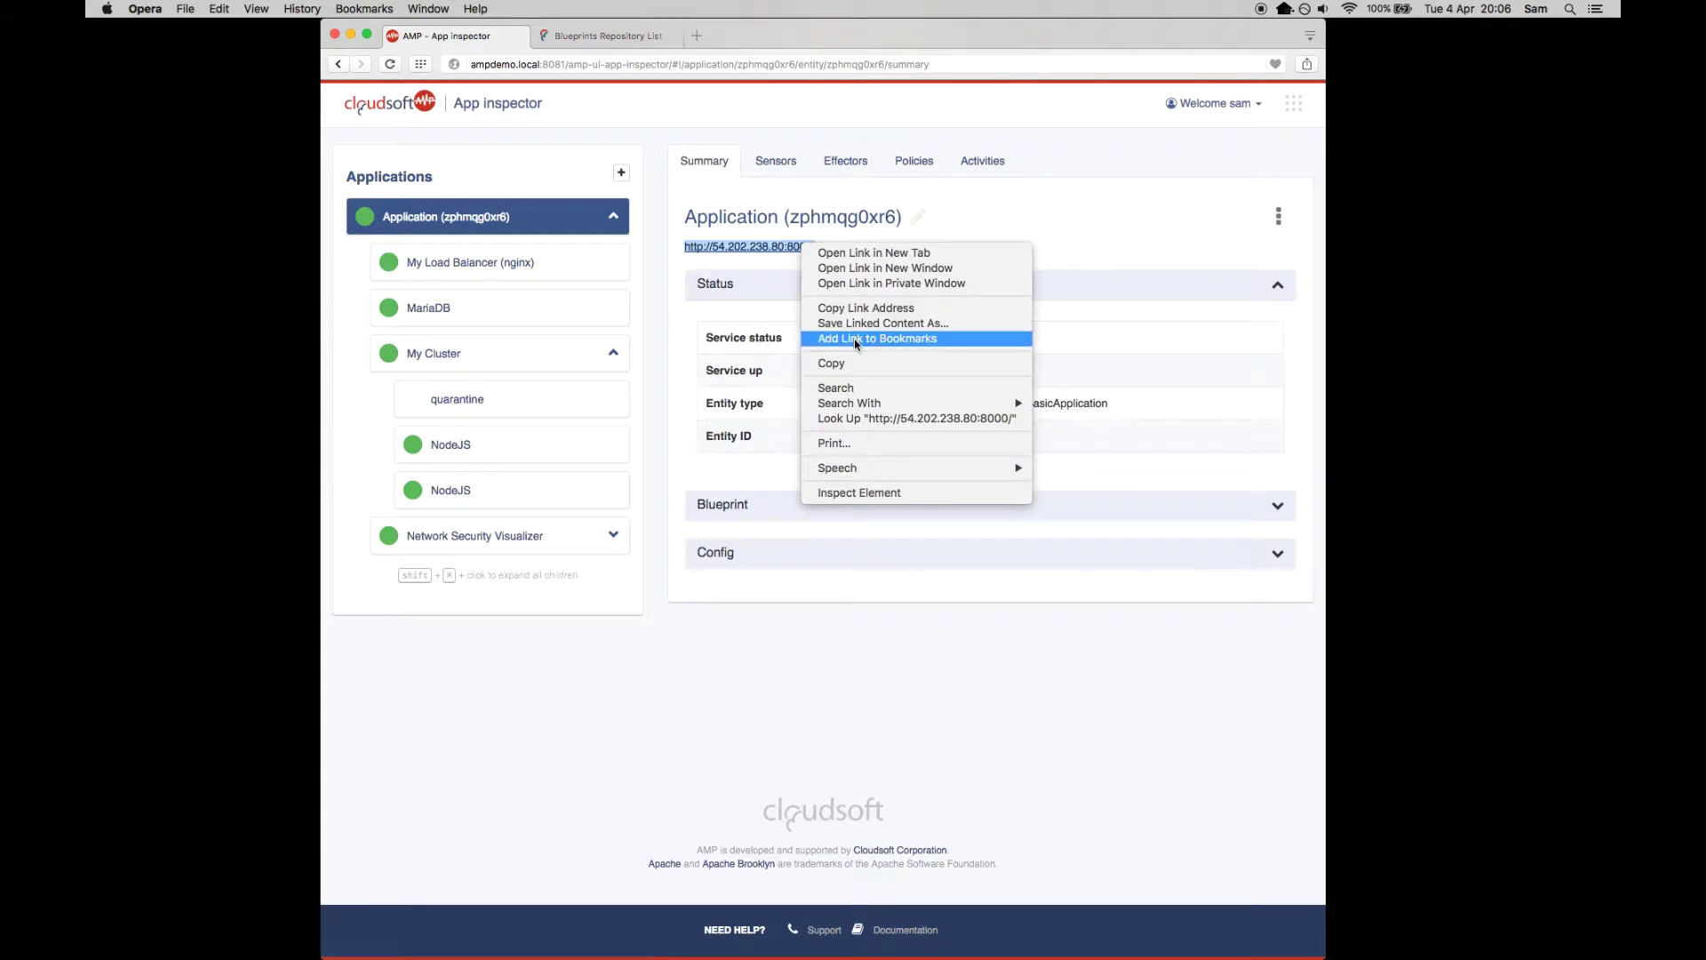
left_click(858, 363)
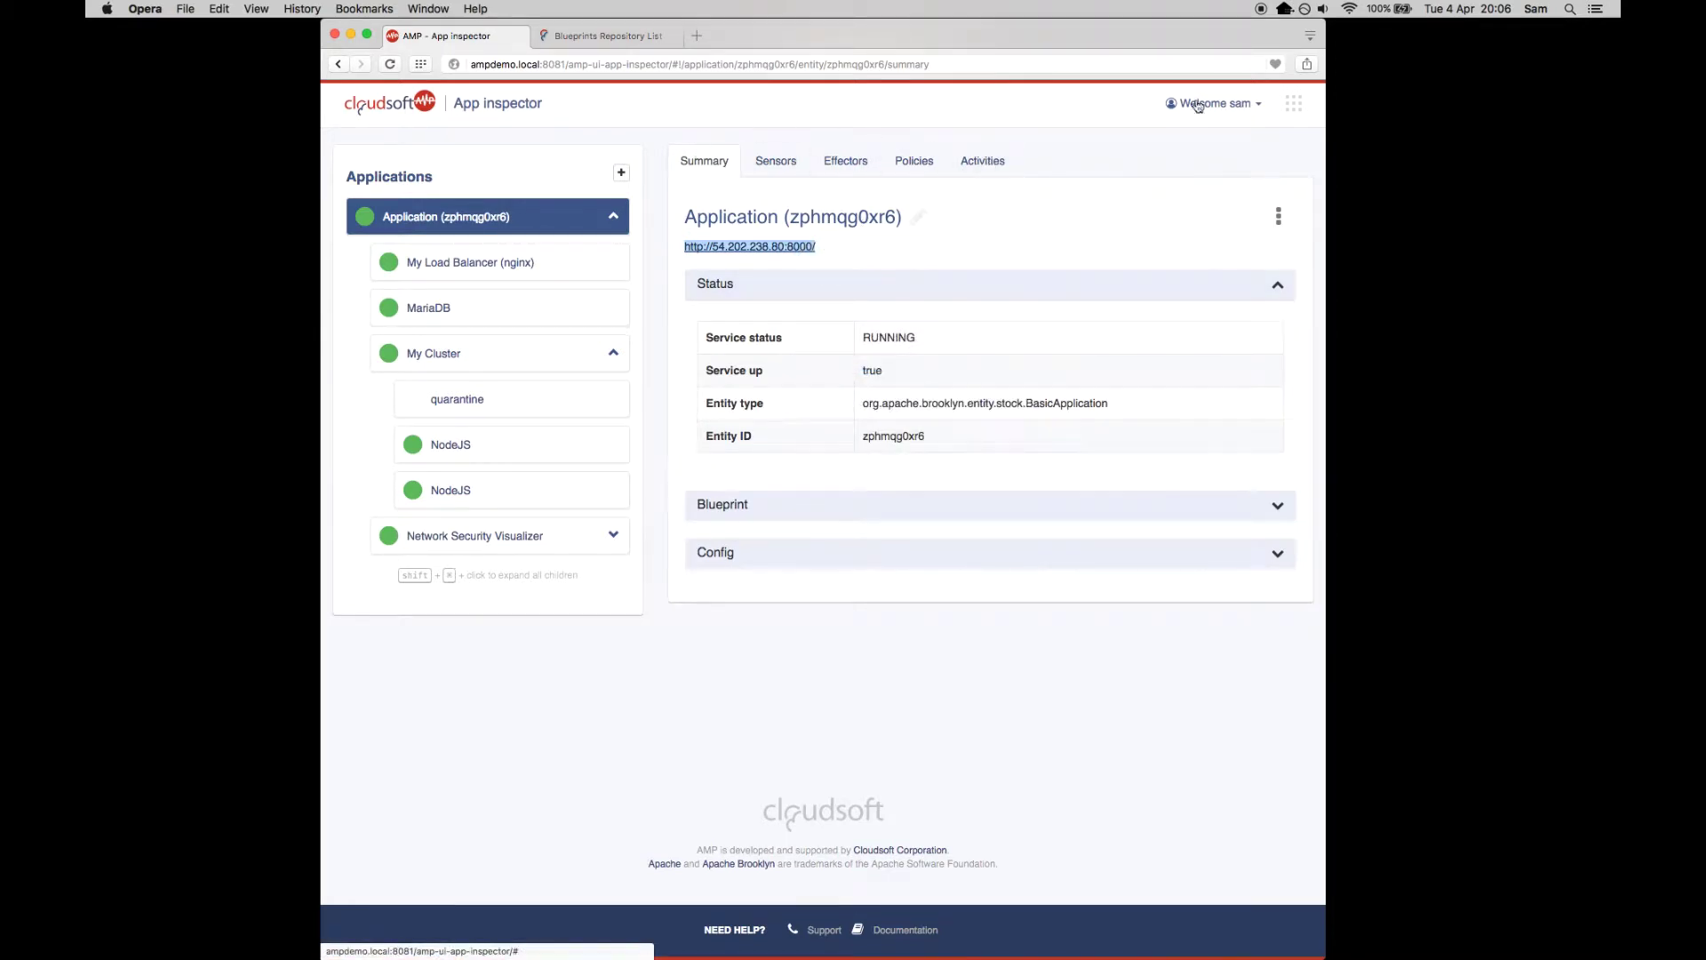
Go to the AMP home page and start a quick-launch deployment of Apache JMeter.
left_click(1294, 104)
left_click(1016, 180)
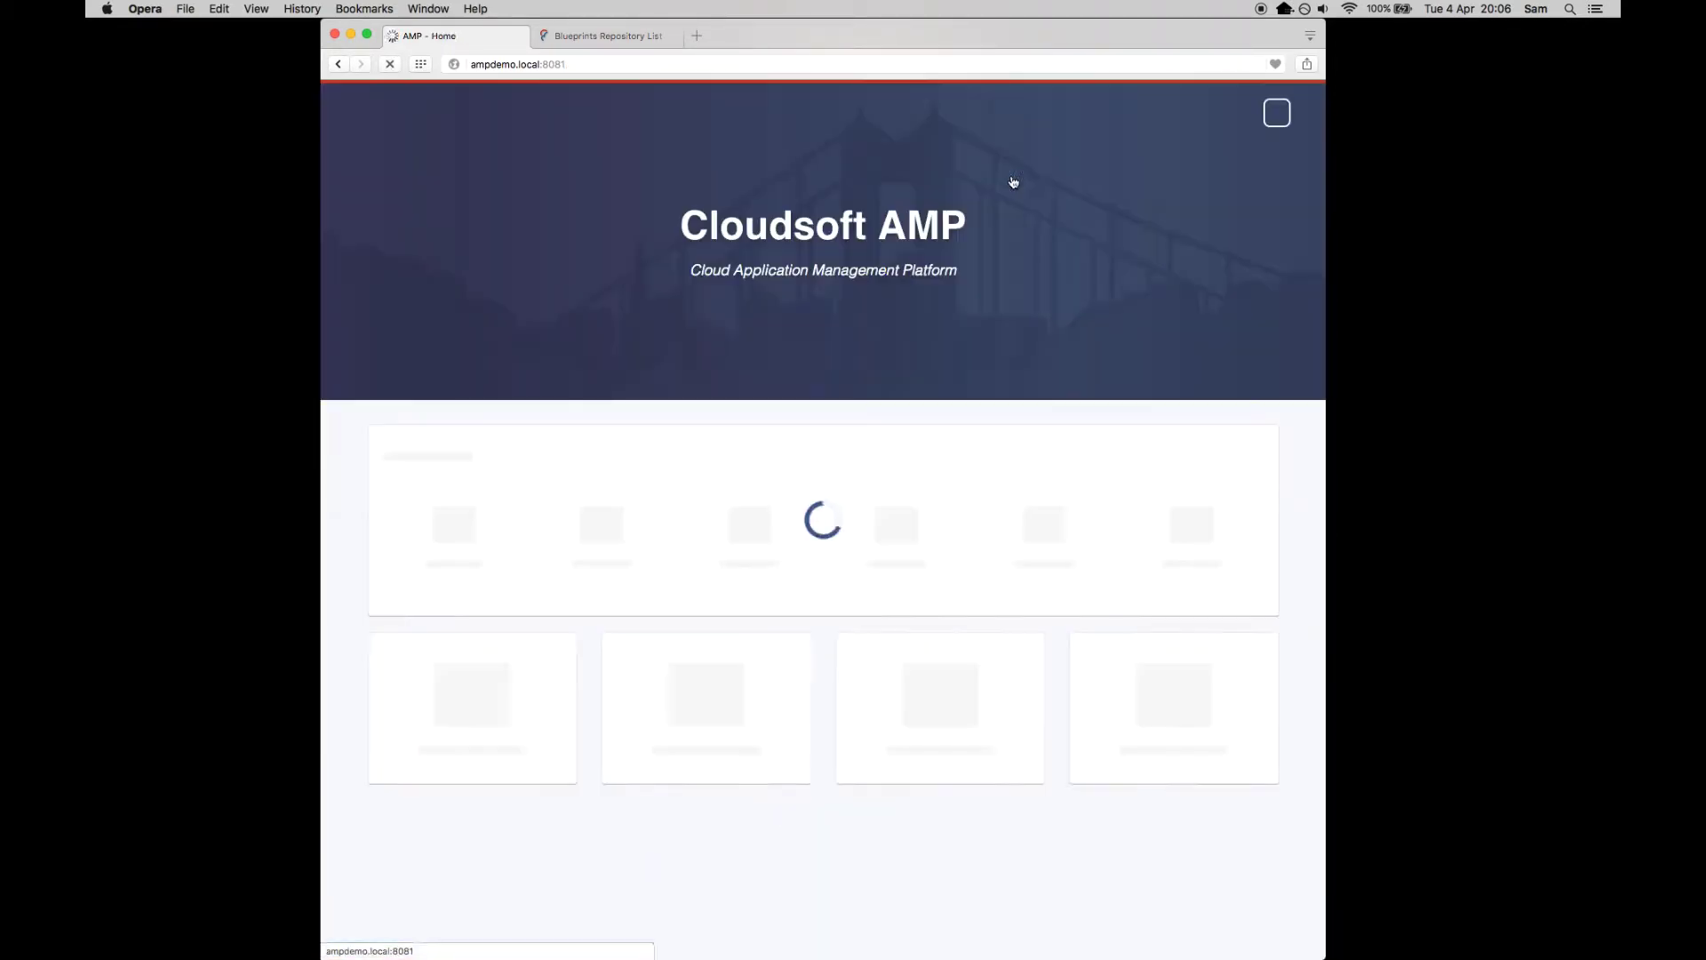
left_click(1251, 544)
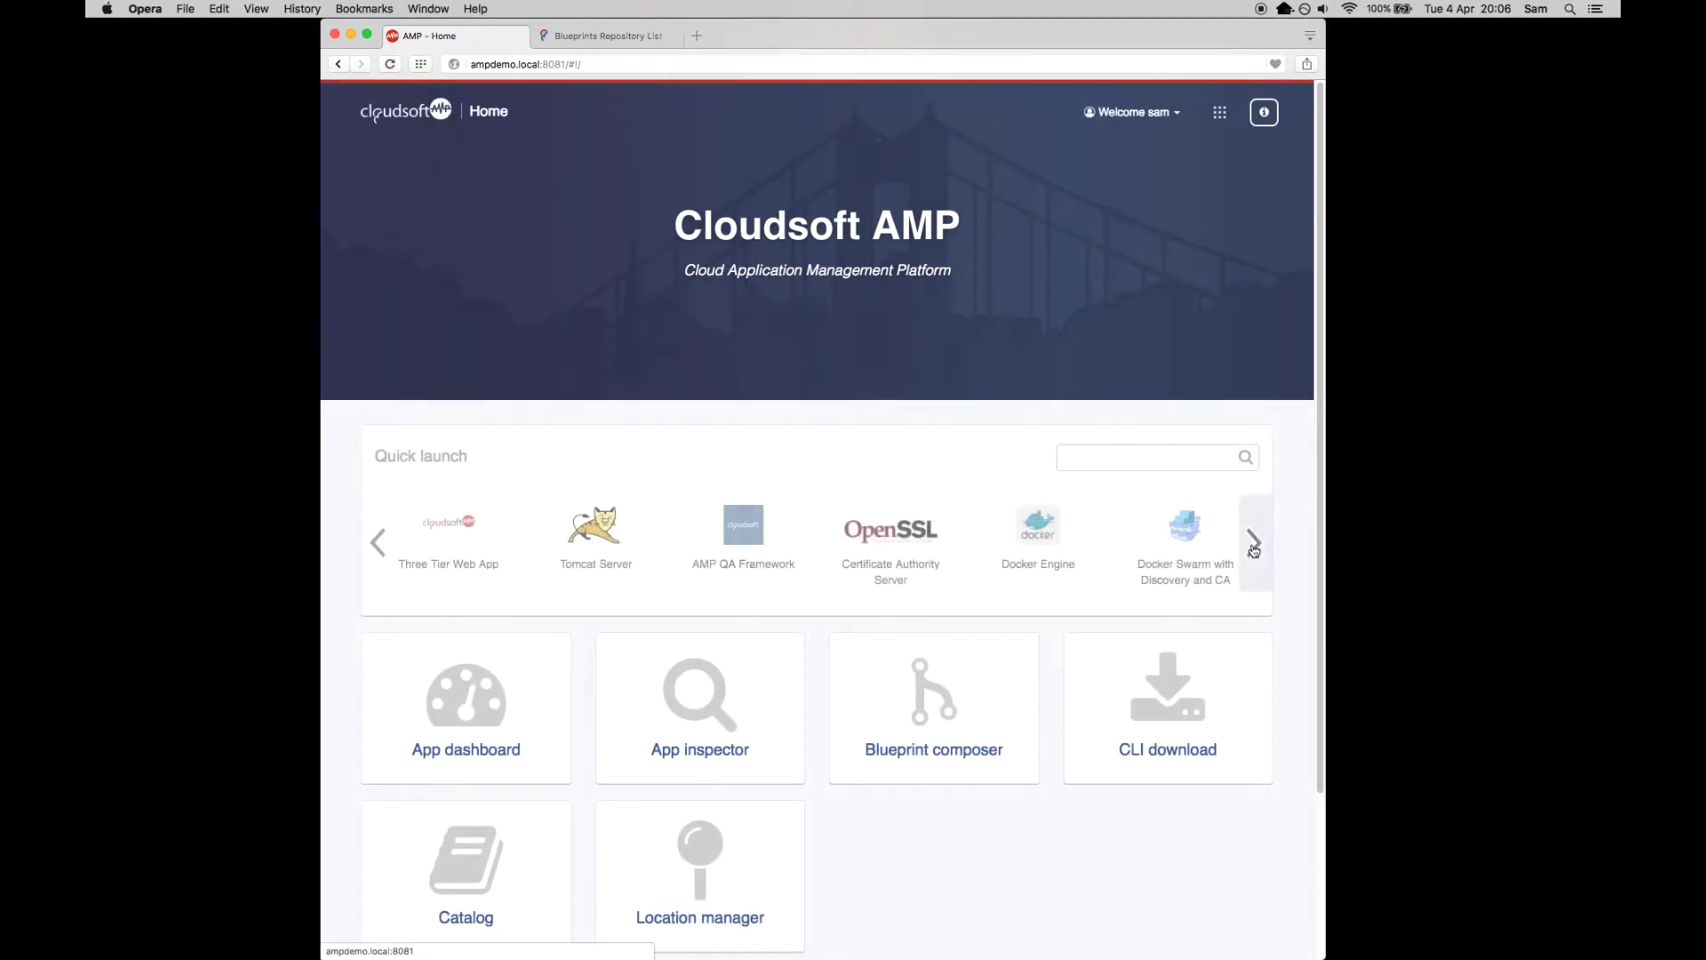
left_click(1251, 544)
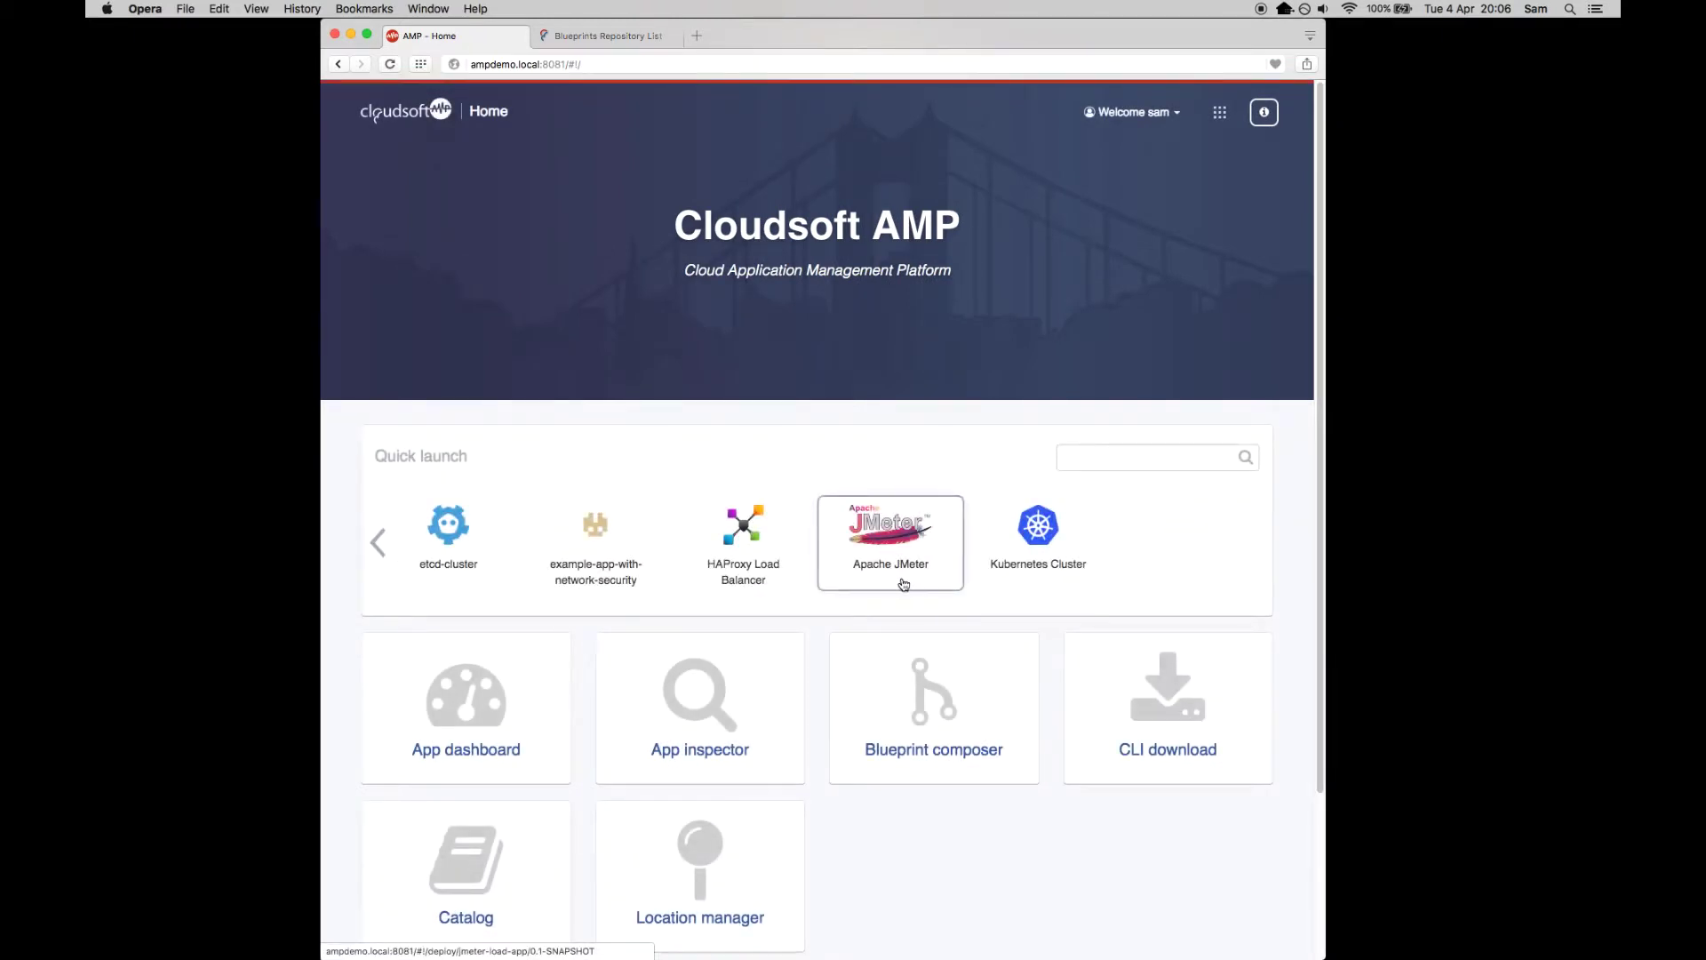
left_click(887, 587)
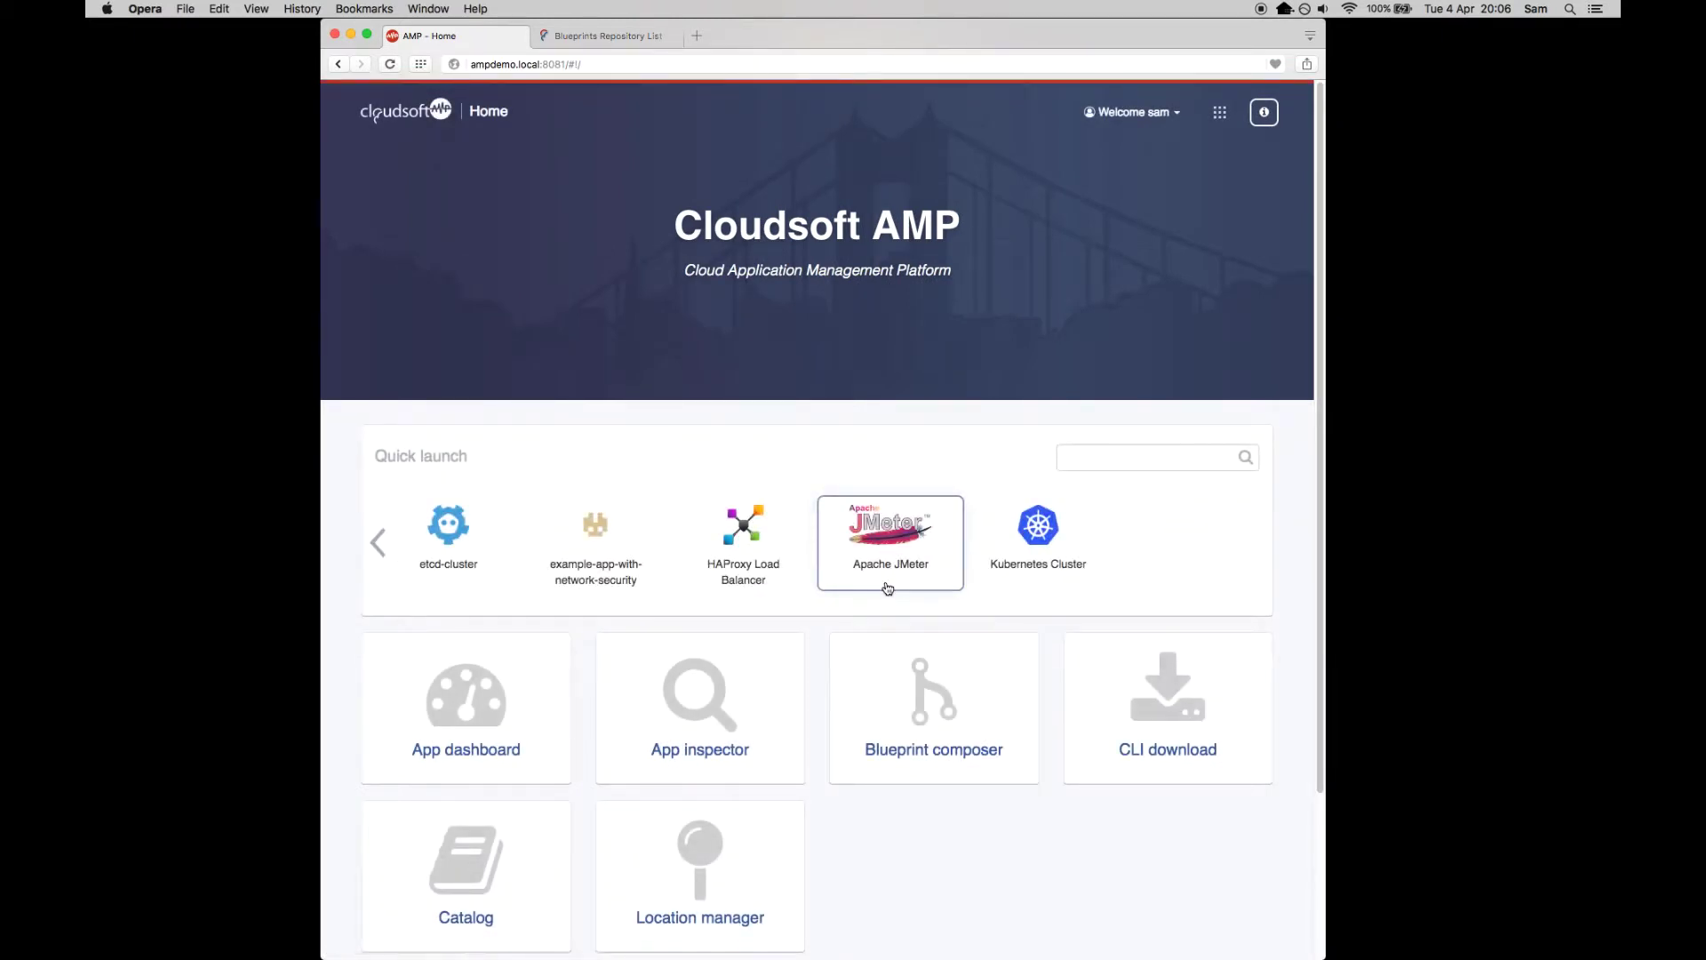
left_click(888, 588)
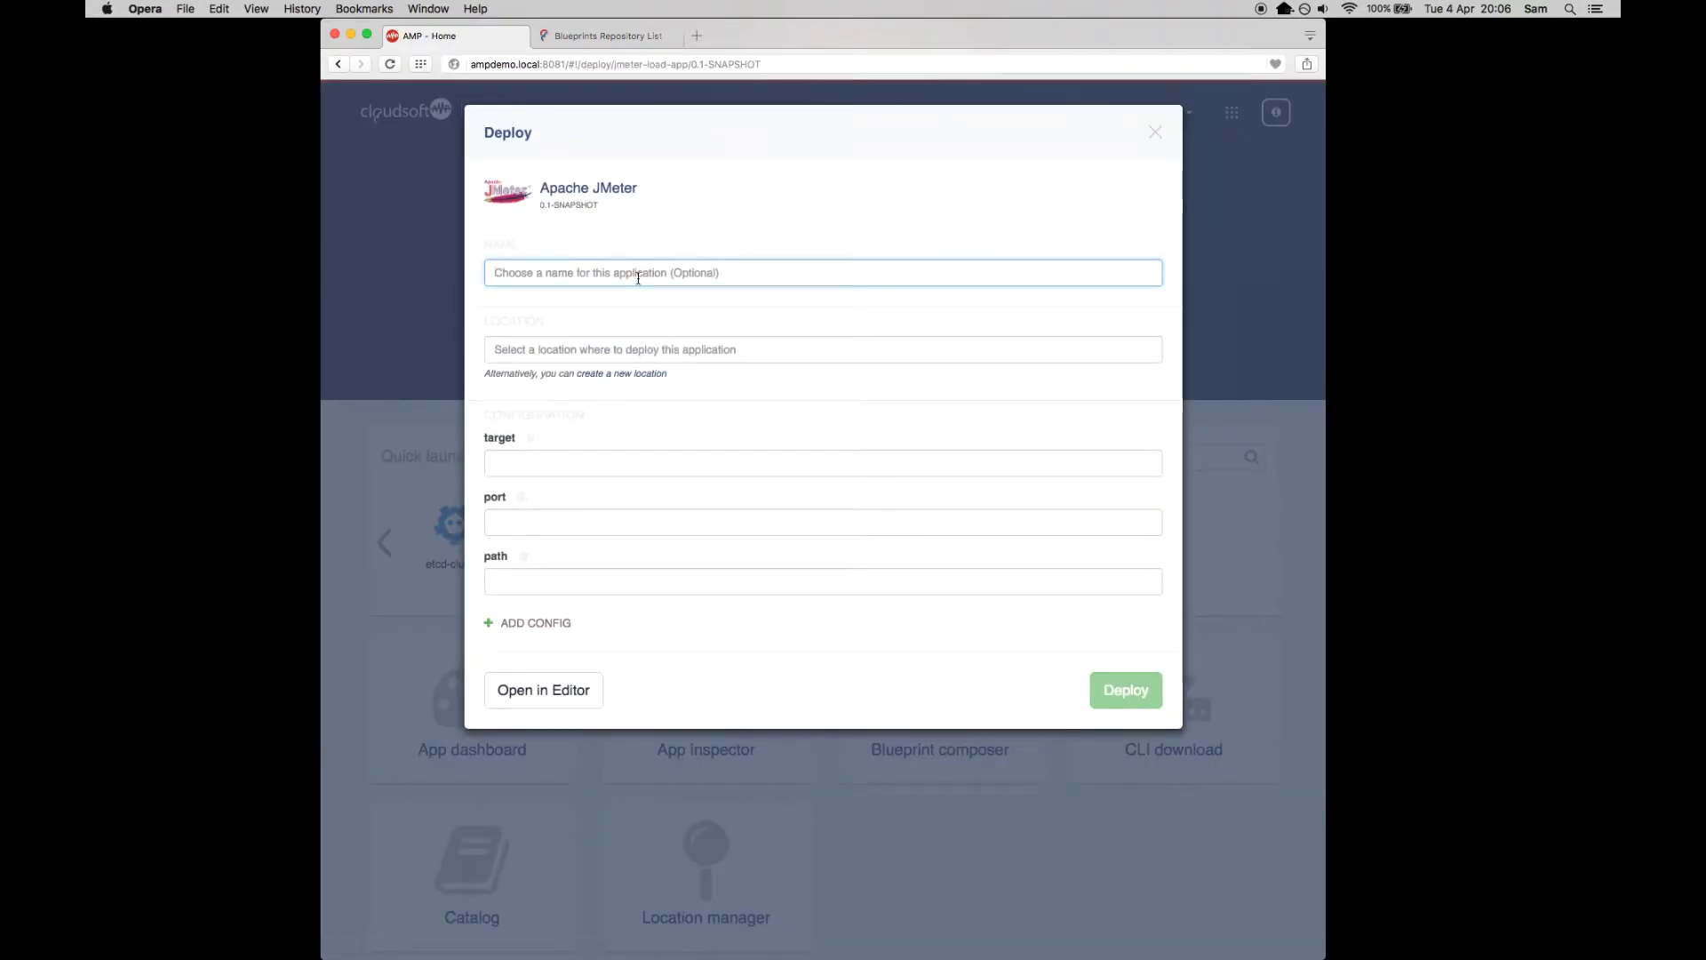
Set the Apache JMeter deployment location to aws-california.
left_click(617, 348)
type("jclouds:aws-ec2:us-west-1")
key("Return")
Set the target to 54.202.238.80 by pasting the copied address and removing its protocol, port and slashes.
left_click(523, 462)
key("ctrl+v")
key("shift+Left")
key("shift+Left")
key("shift+Left")
key("shift+Left")
key("shift+Left")
key("shift+Left")
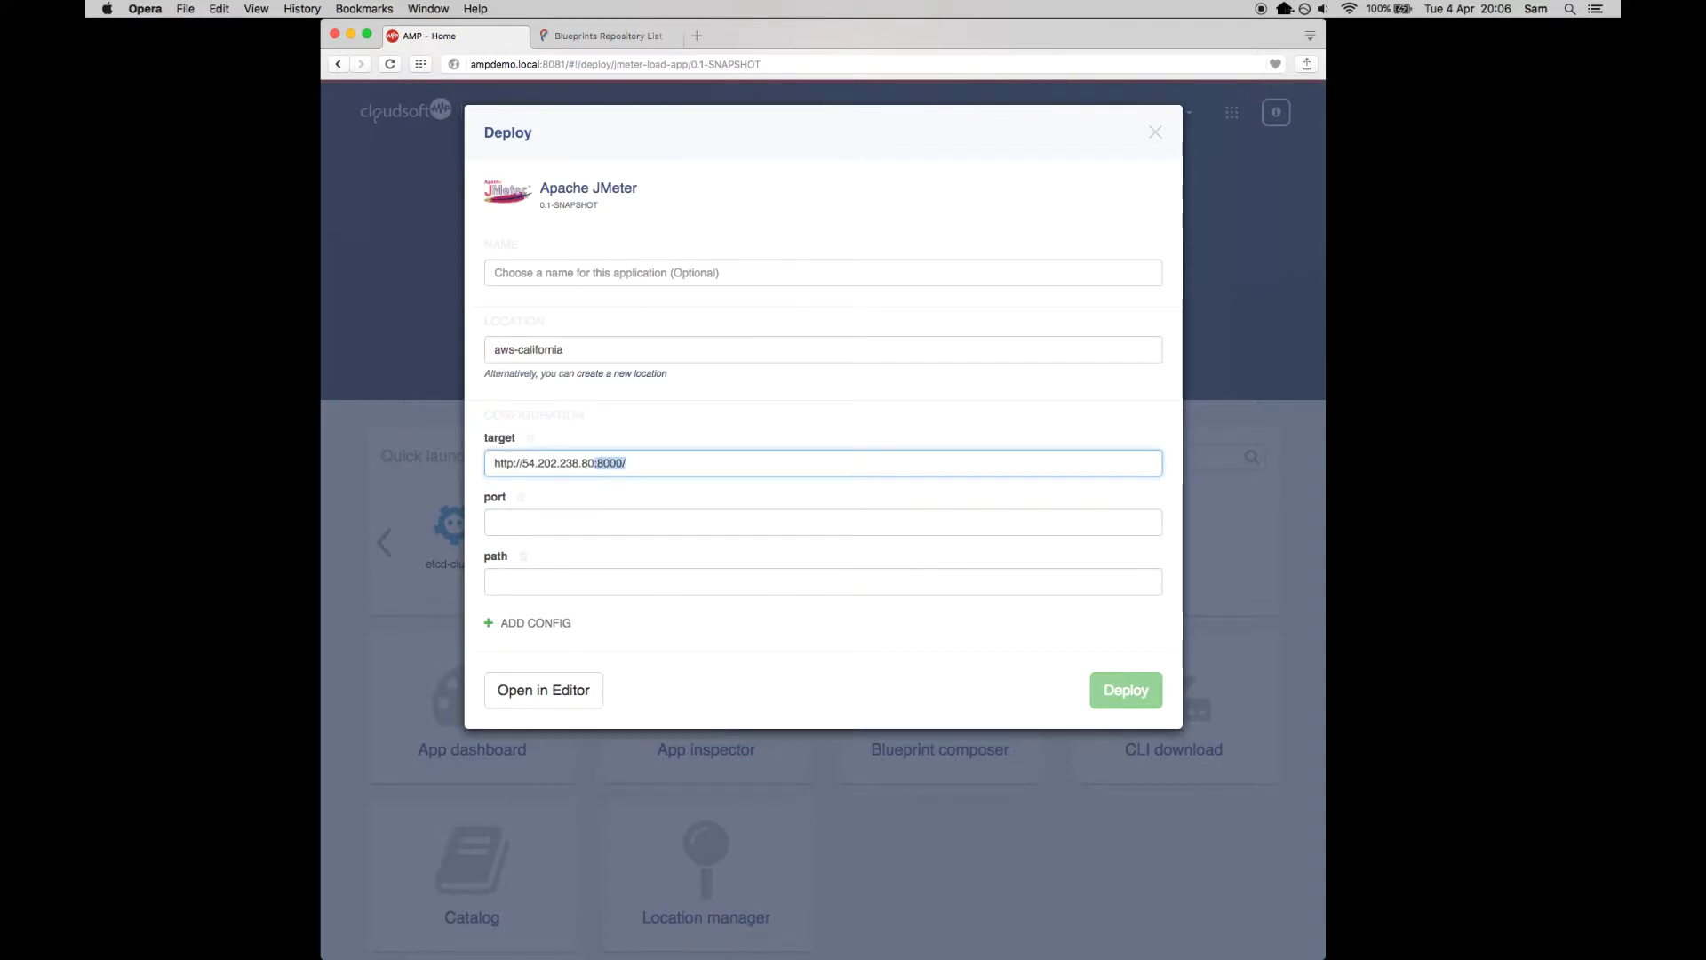
key("BackSpace")
key("Home")
key("Delete")
key("Delete")
key("Delete")
key("Delete")
key("Delete")
key("Delete")
key("Delete")
Set the port to 8000 and the path to /api, and deploy Apache JMeter.
key("Tab")
type("8000")
key("Tab")
type("/api")
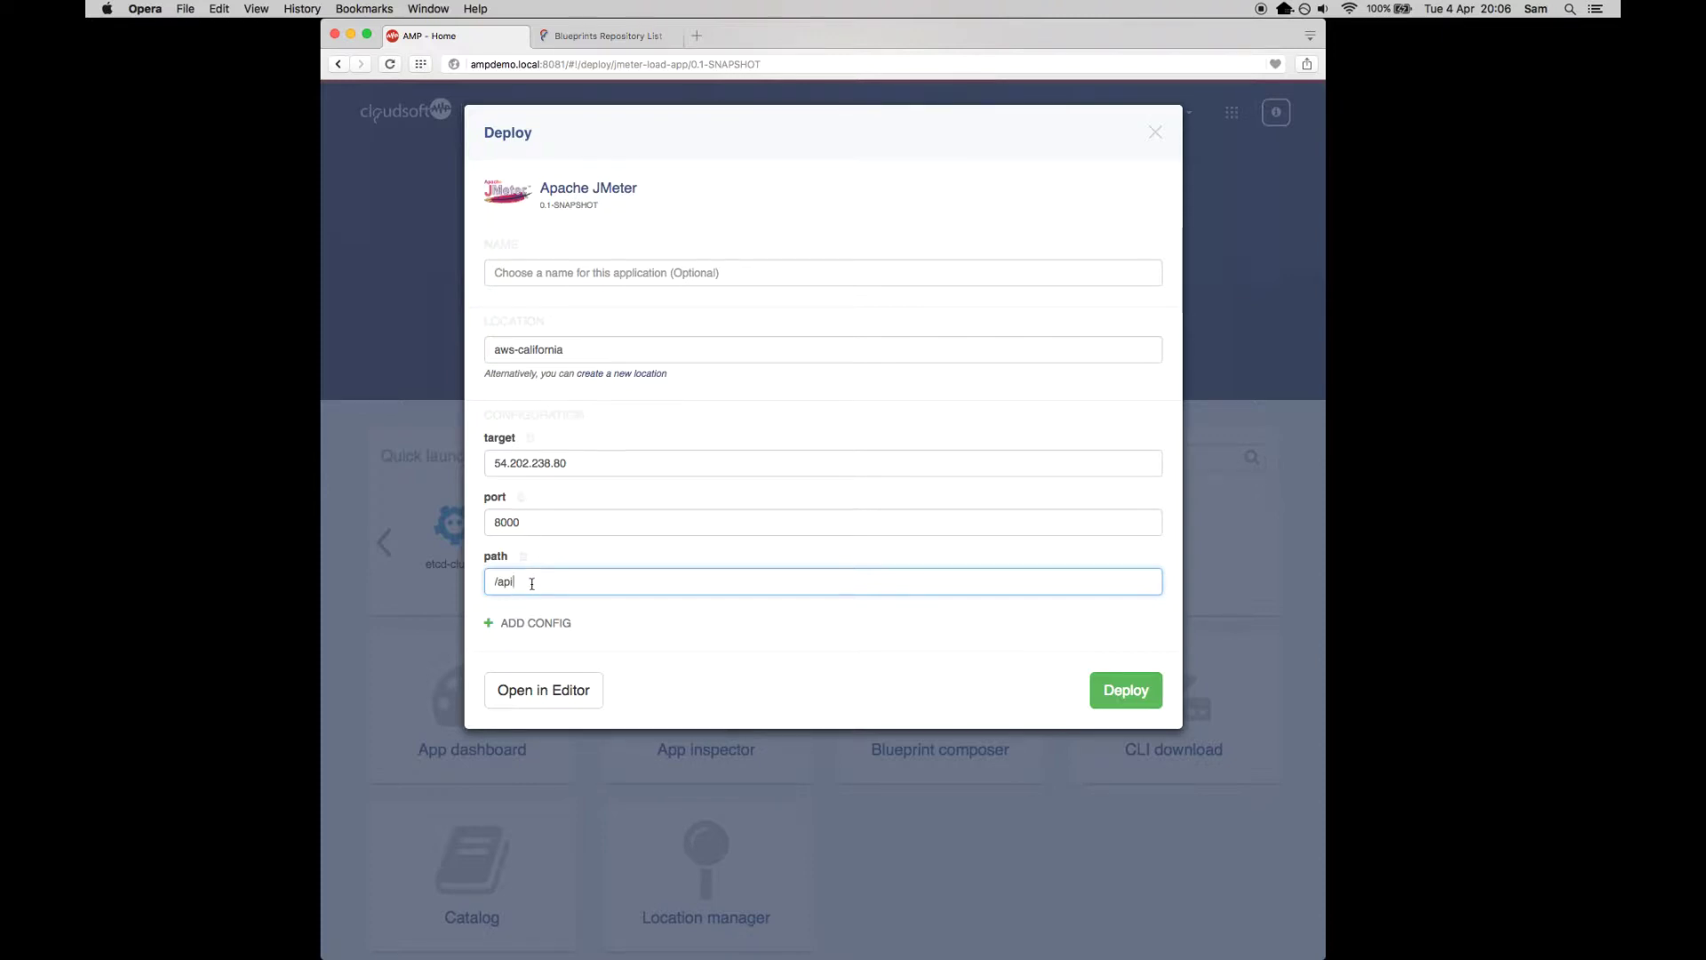
left_click(1126, 700)
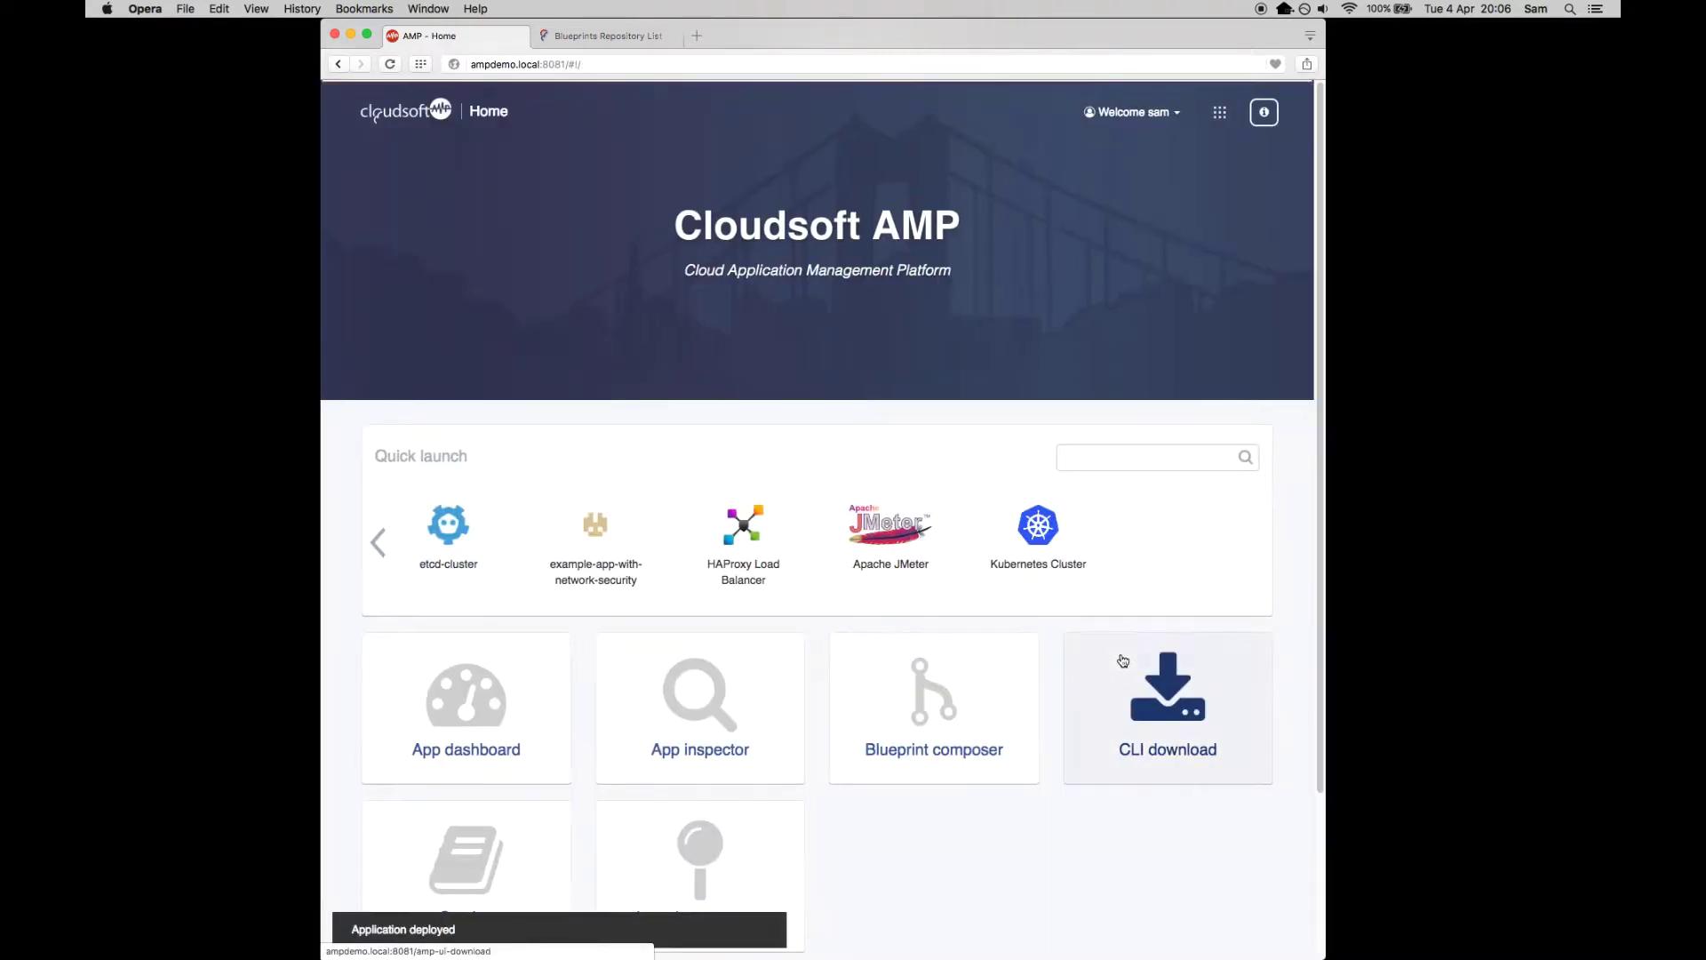
Inspect the start activity of the Apache JMeter child entity and its provisioning sub-task in the App inspector.
left_click(709, 685)
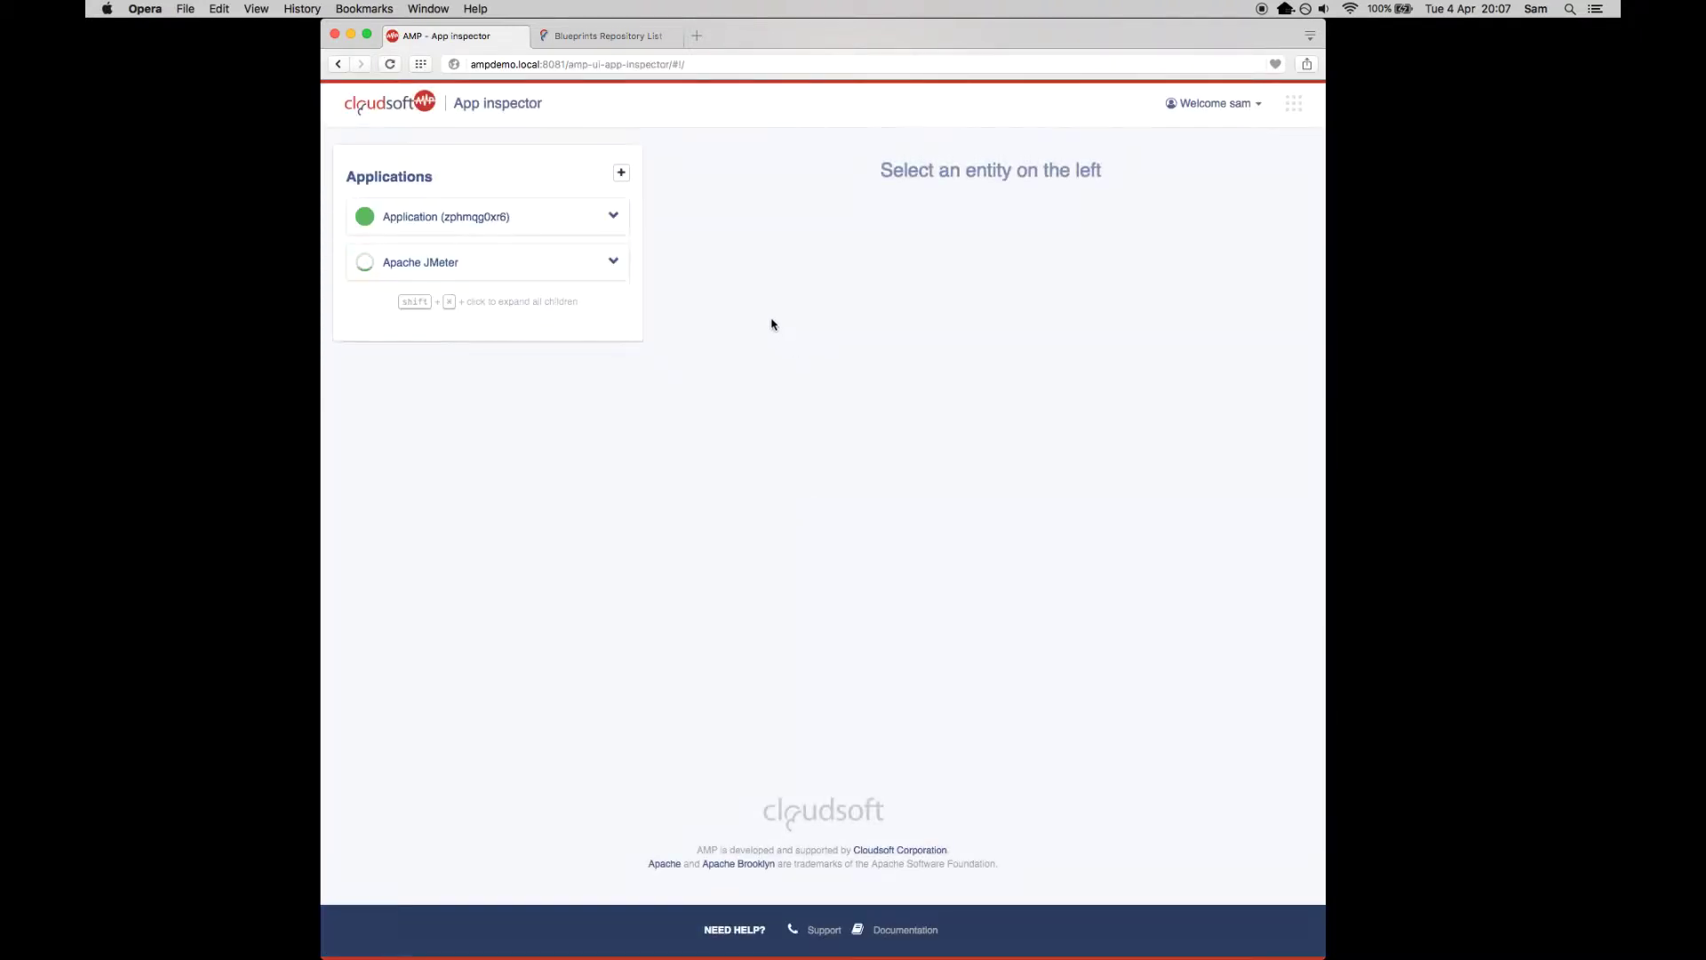
left_click(613, 261)
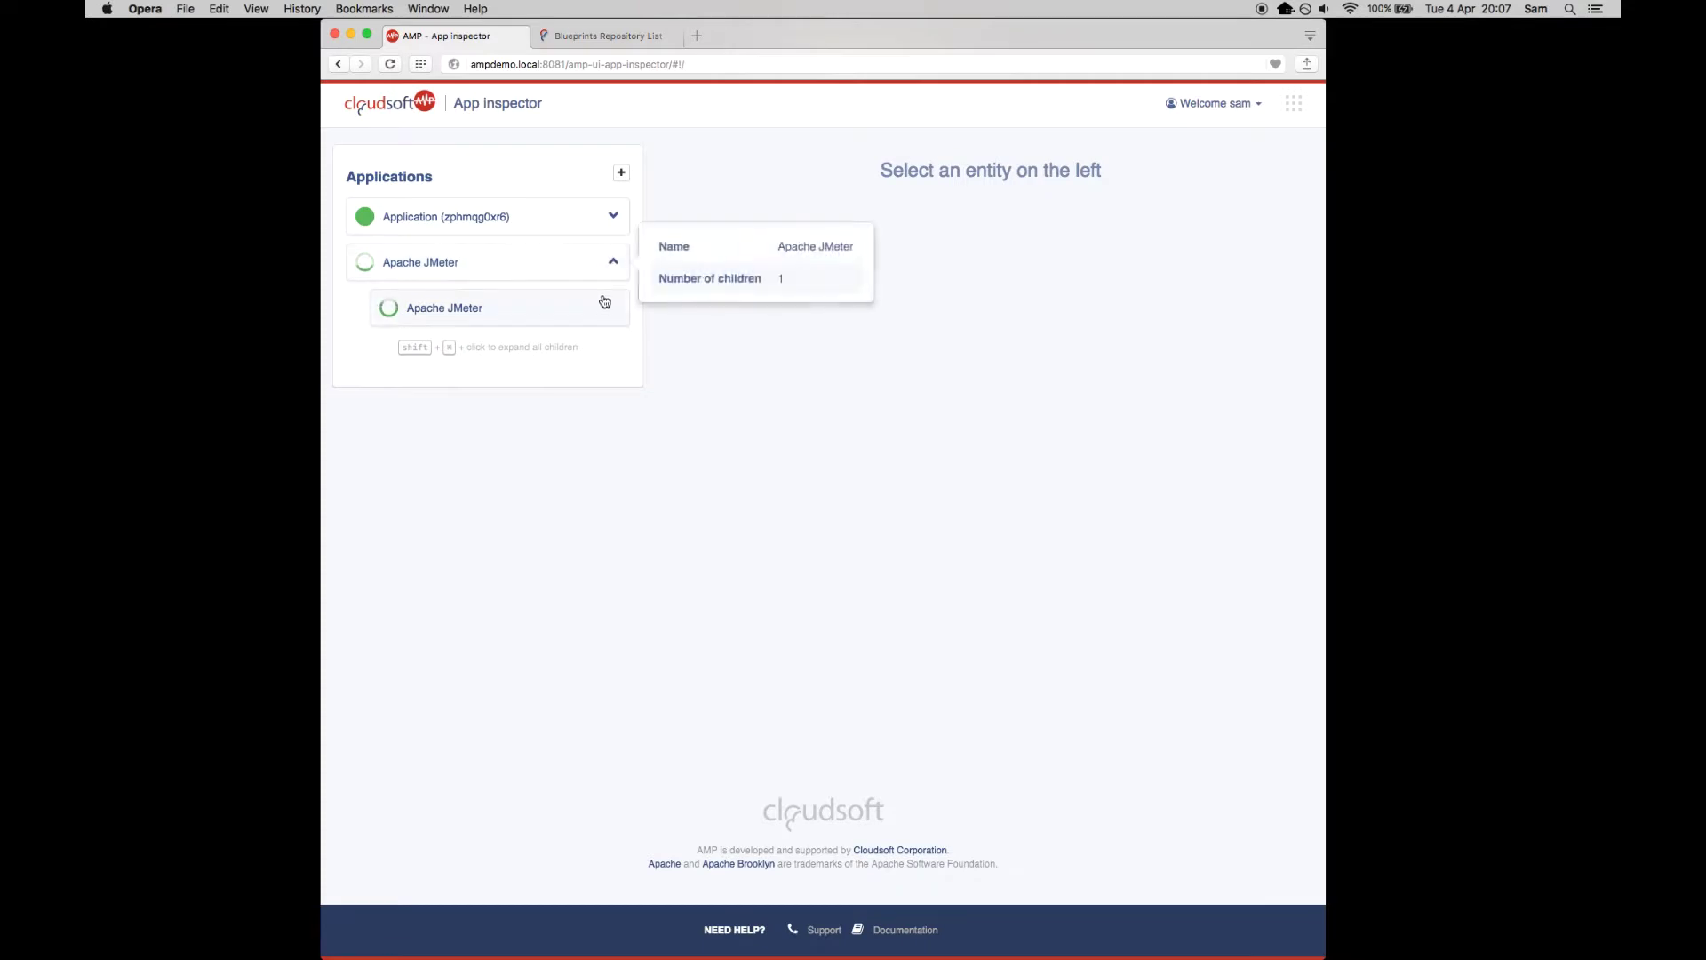
left_click(601, 303)
left_click(924, 172)
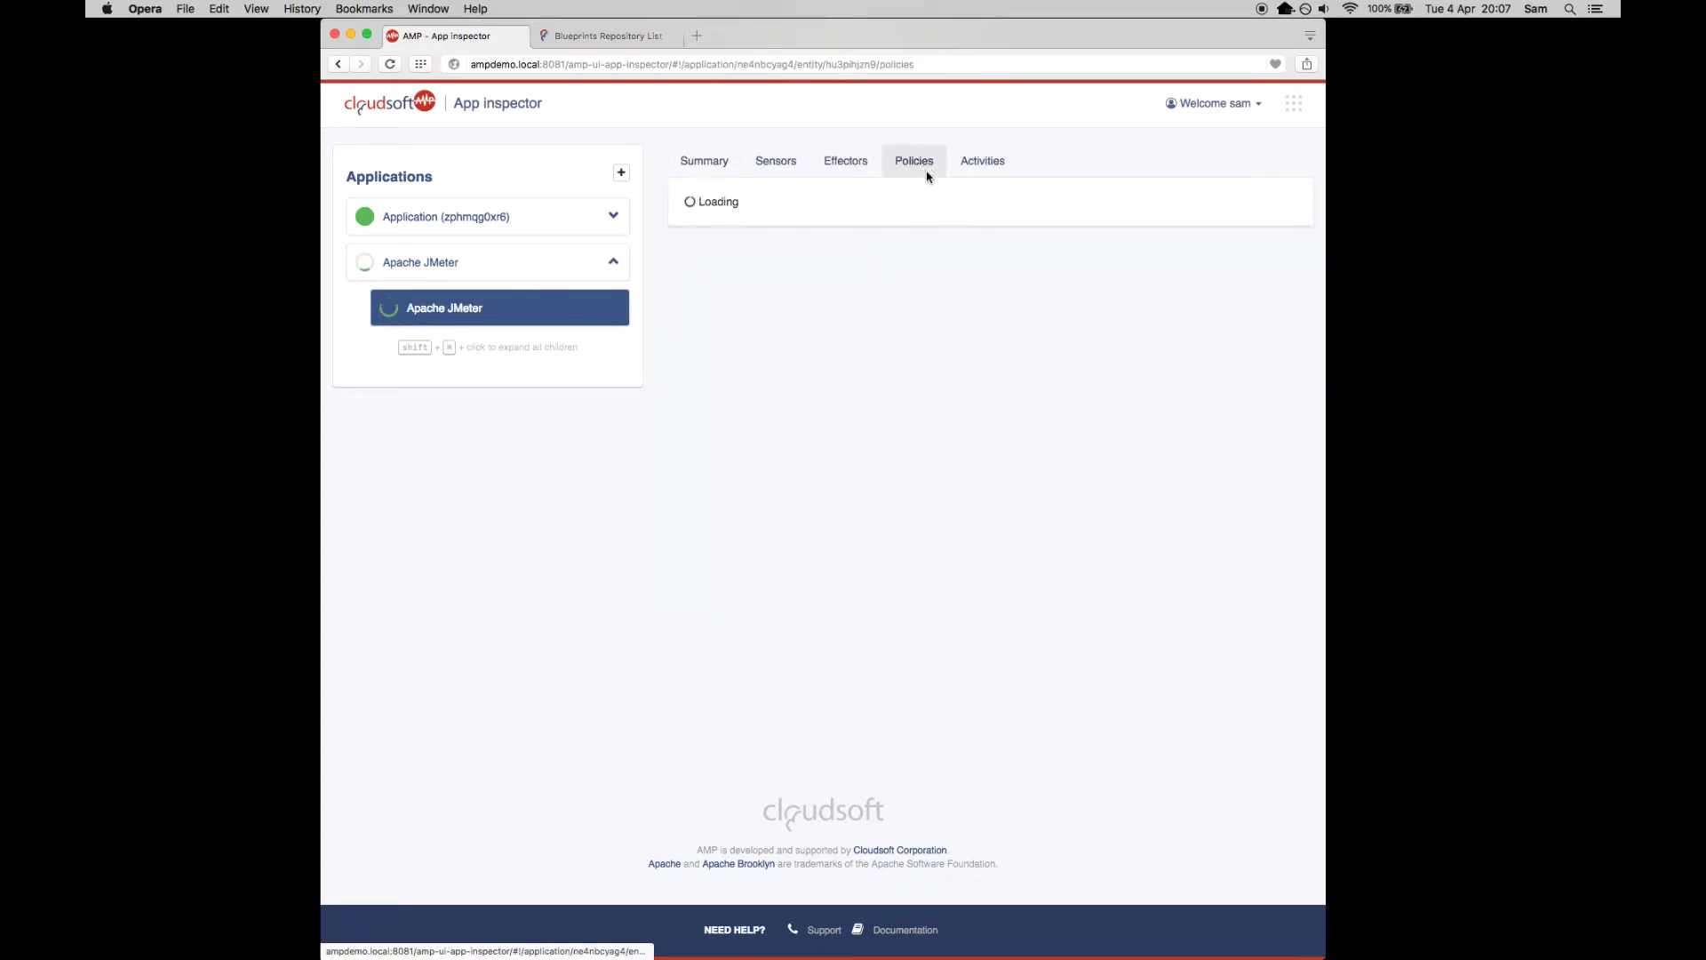
left_click(978, 167)
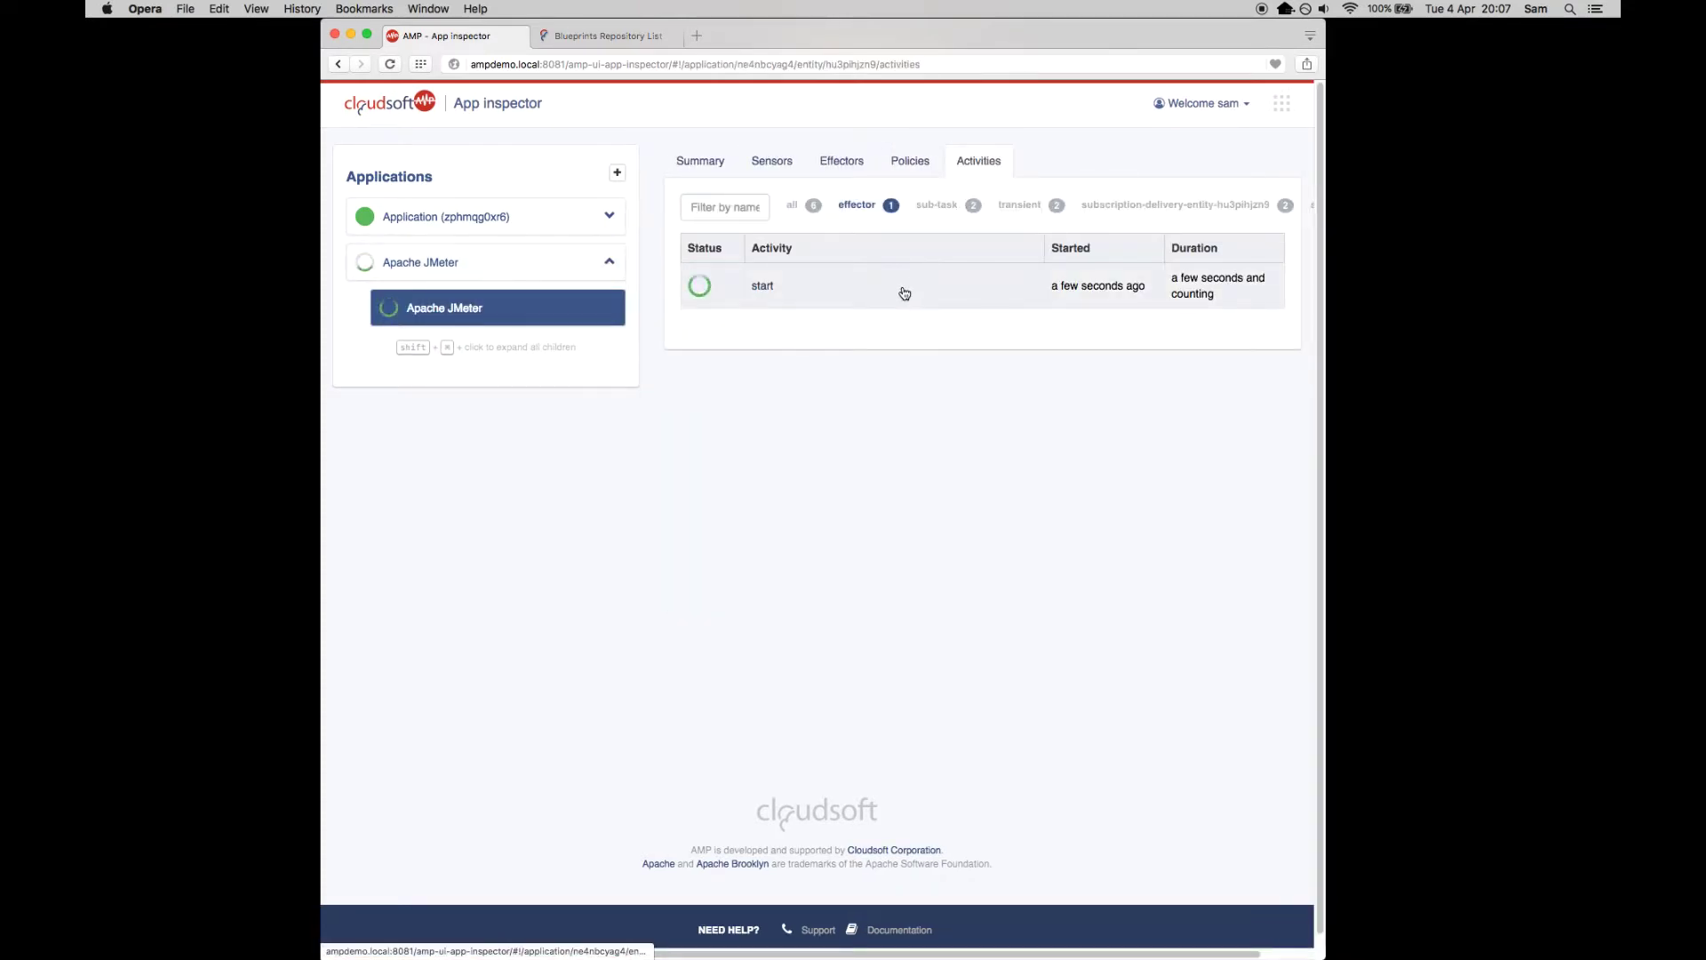
left_click(905, 291)
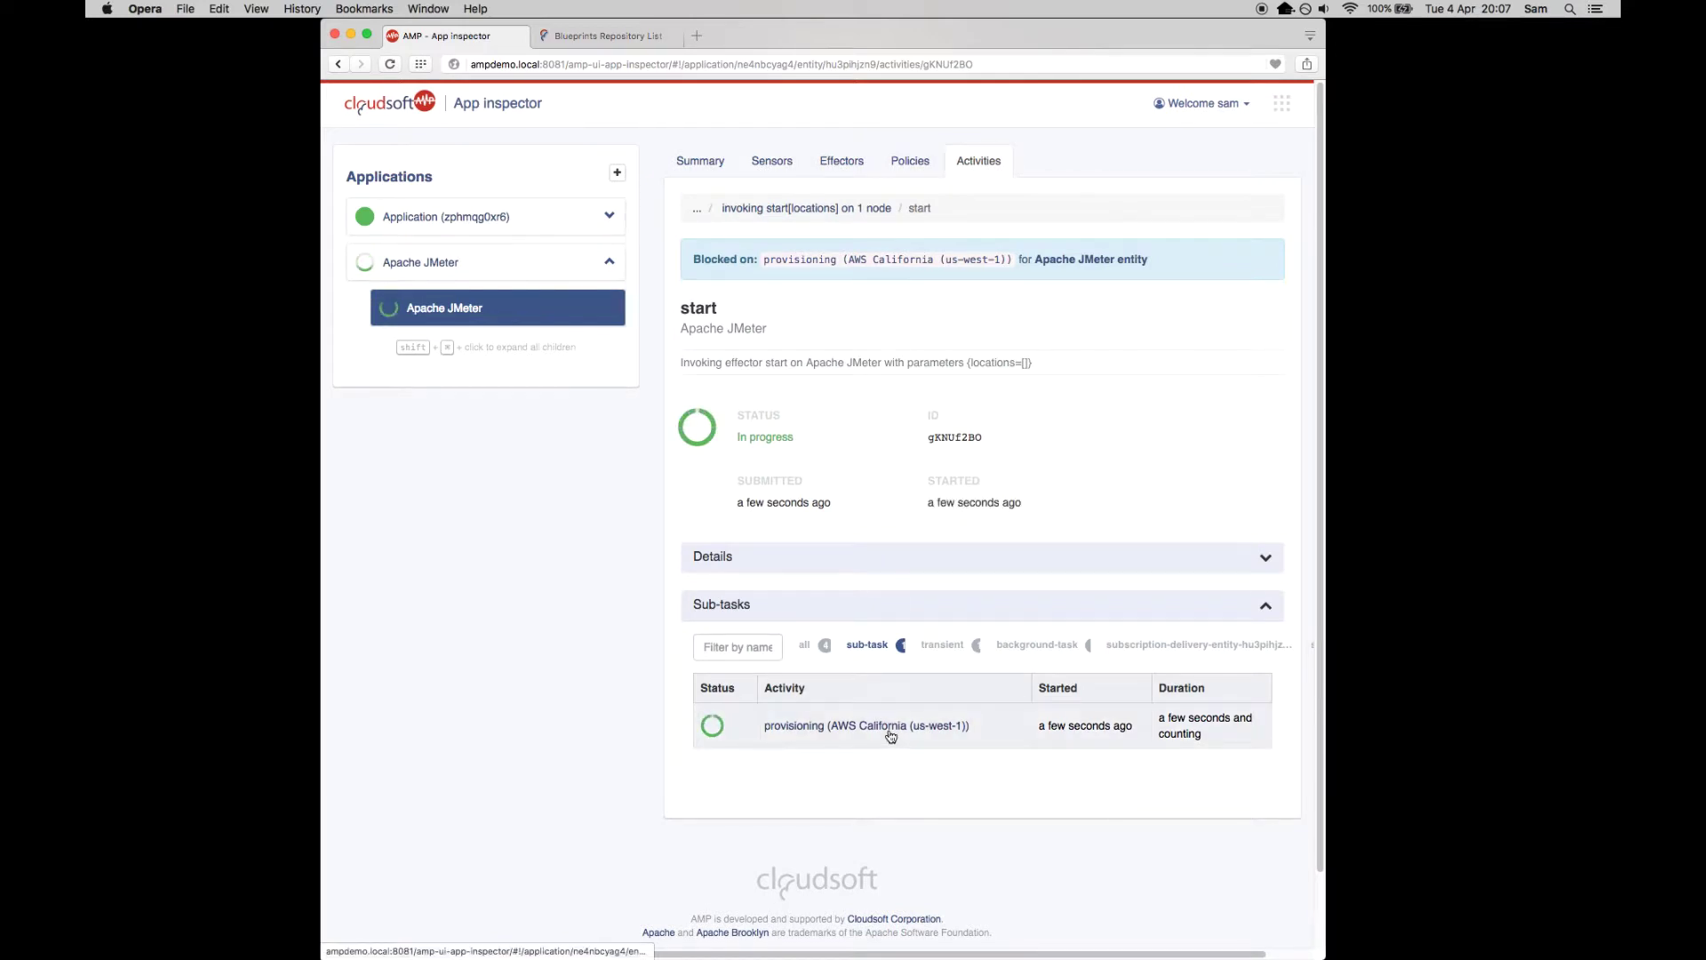
left_click_drag(889, 727, 763, 727)
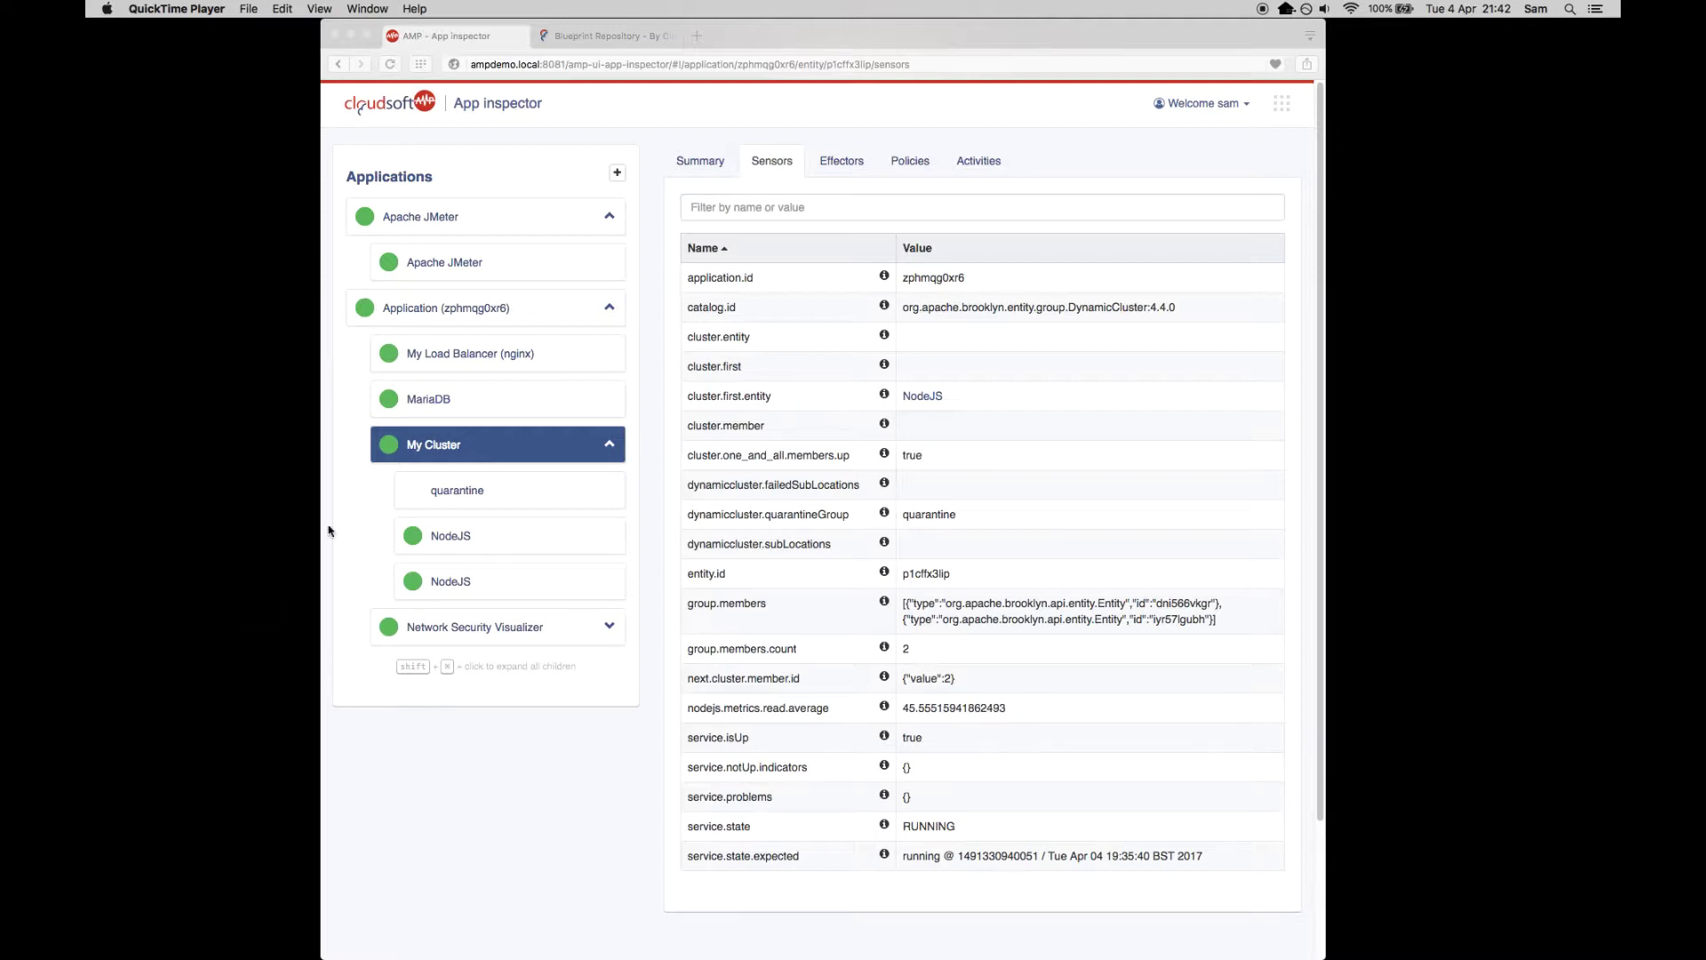
Filter the sensors of My Cluster by "metrics" to check the average read metric.
left_click(714, 214)
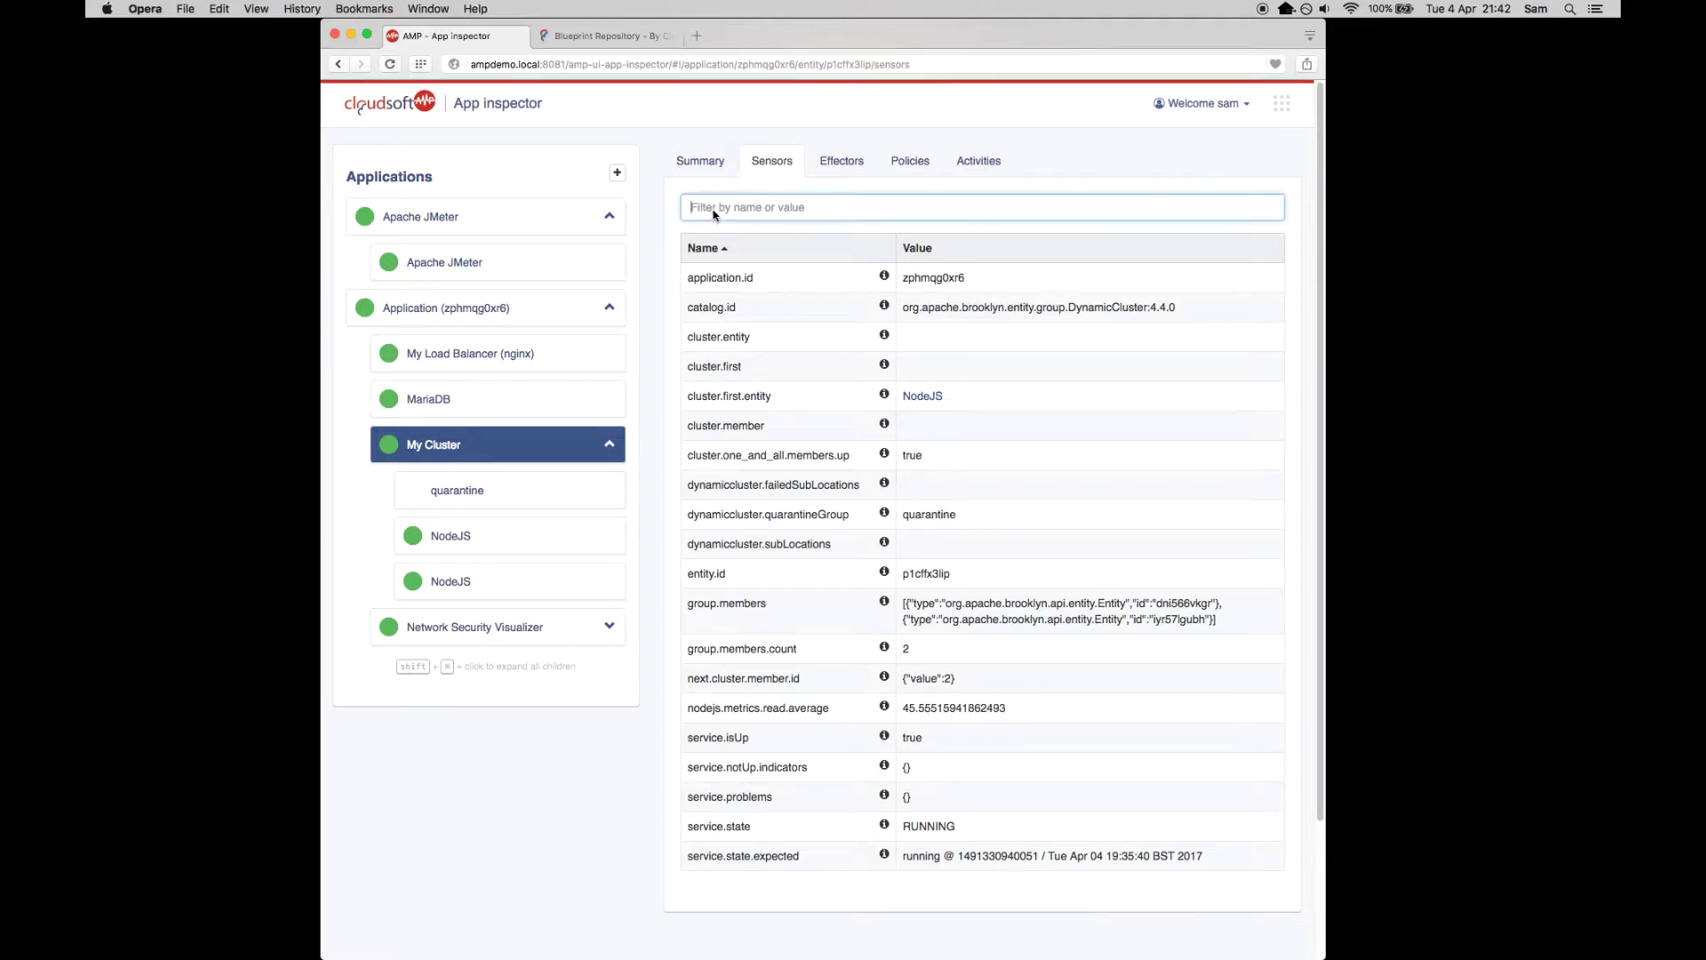
type("metrics")
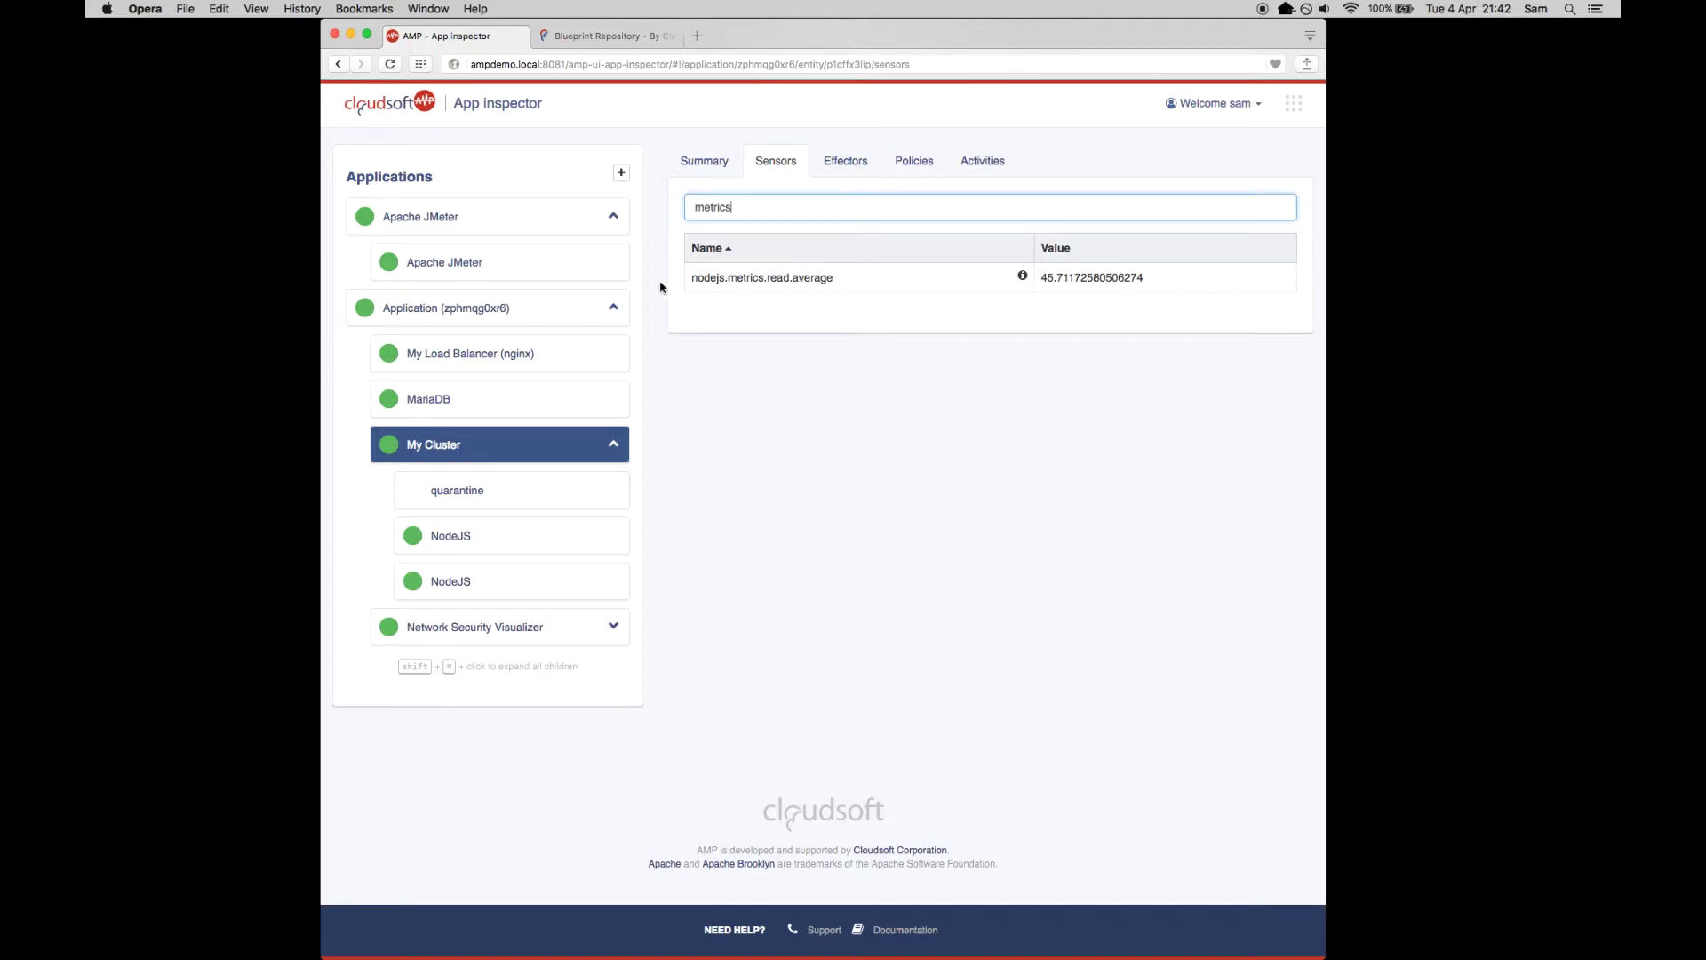
Invoke the changeLoad effector on the Apache JMeter child entity with newThreadCount 10 and newDelayCount 40.
left_click(505, 259)
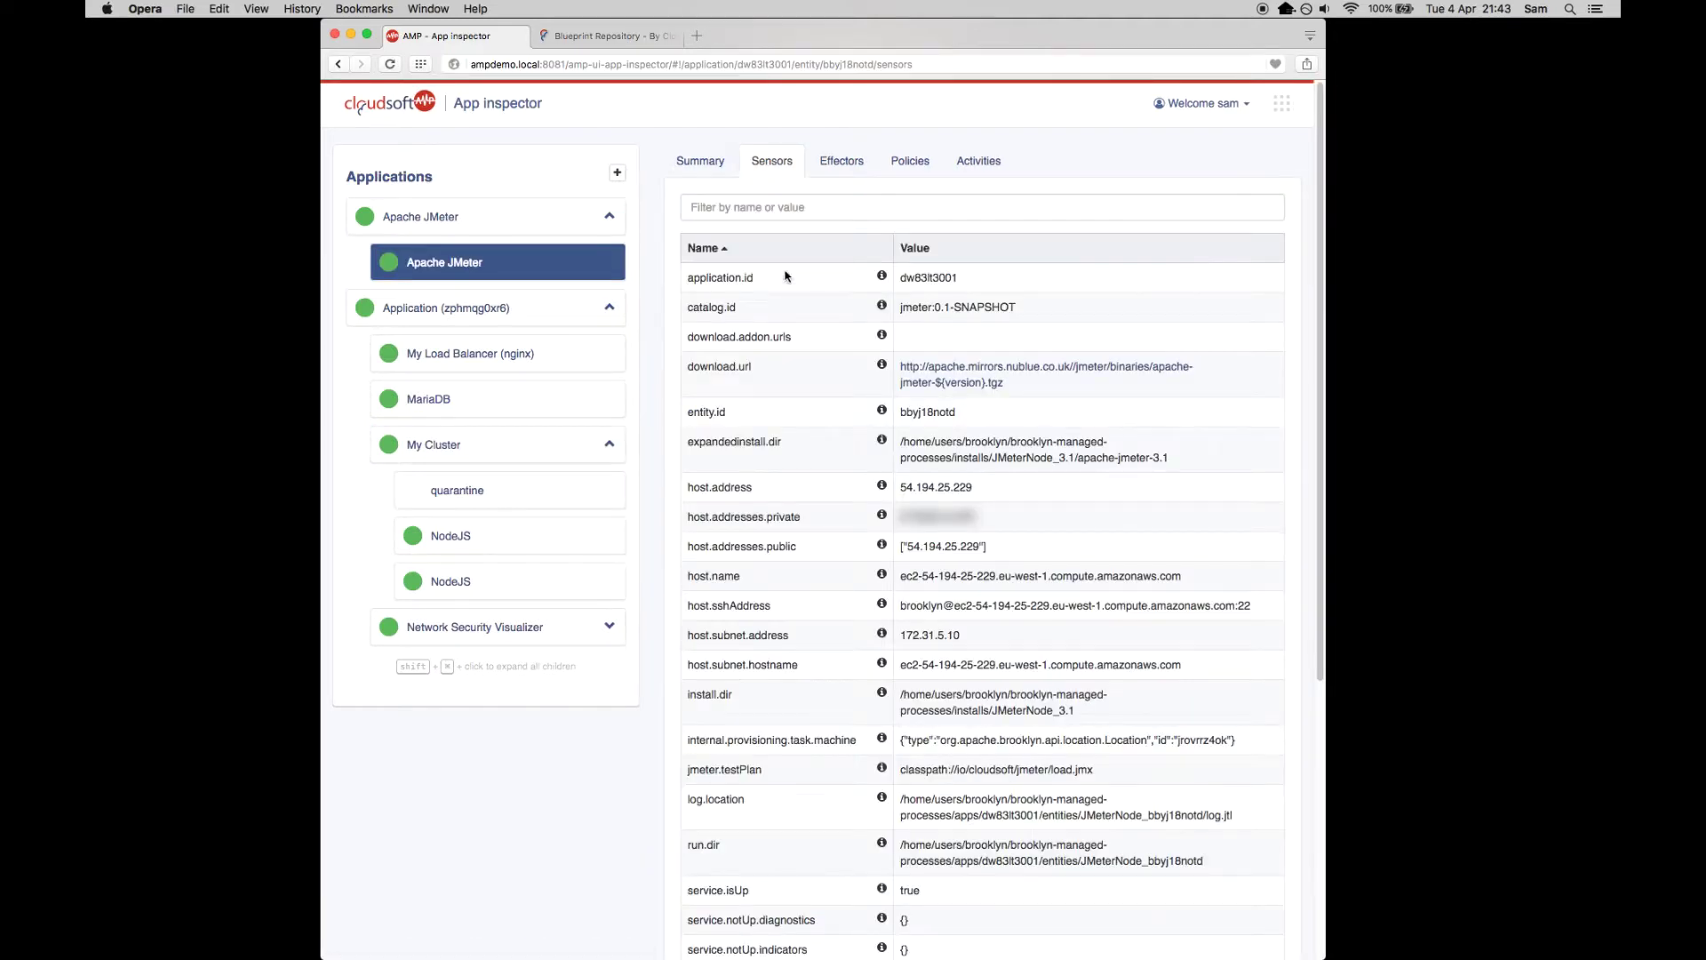
left_click(856, 173)
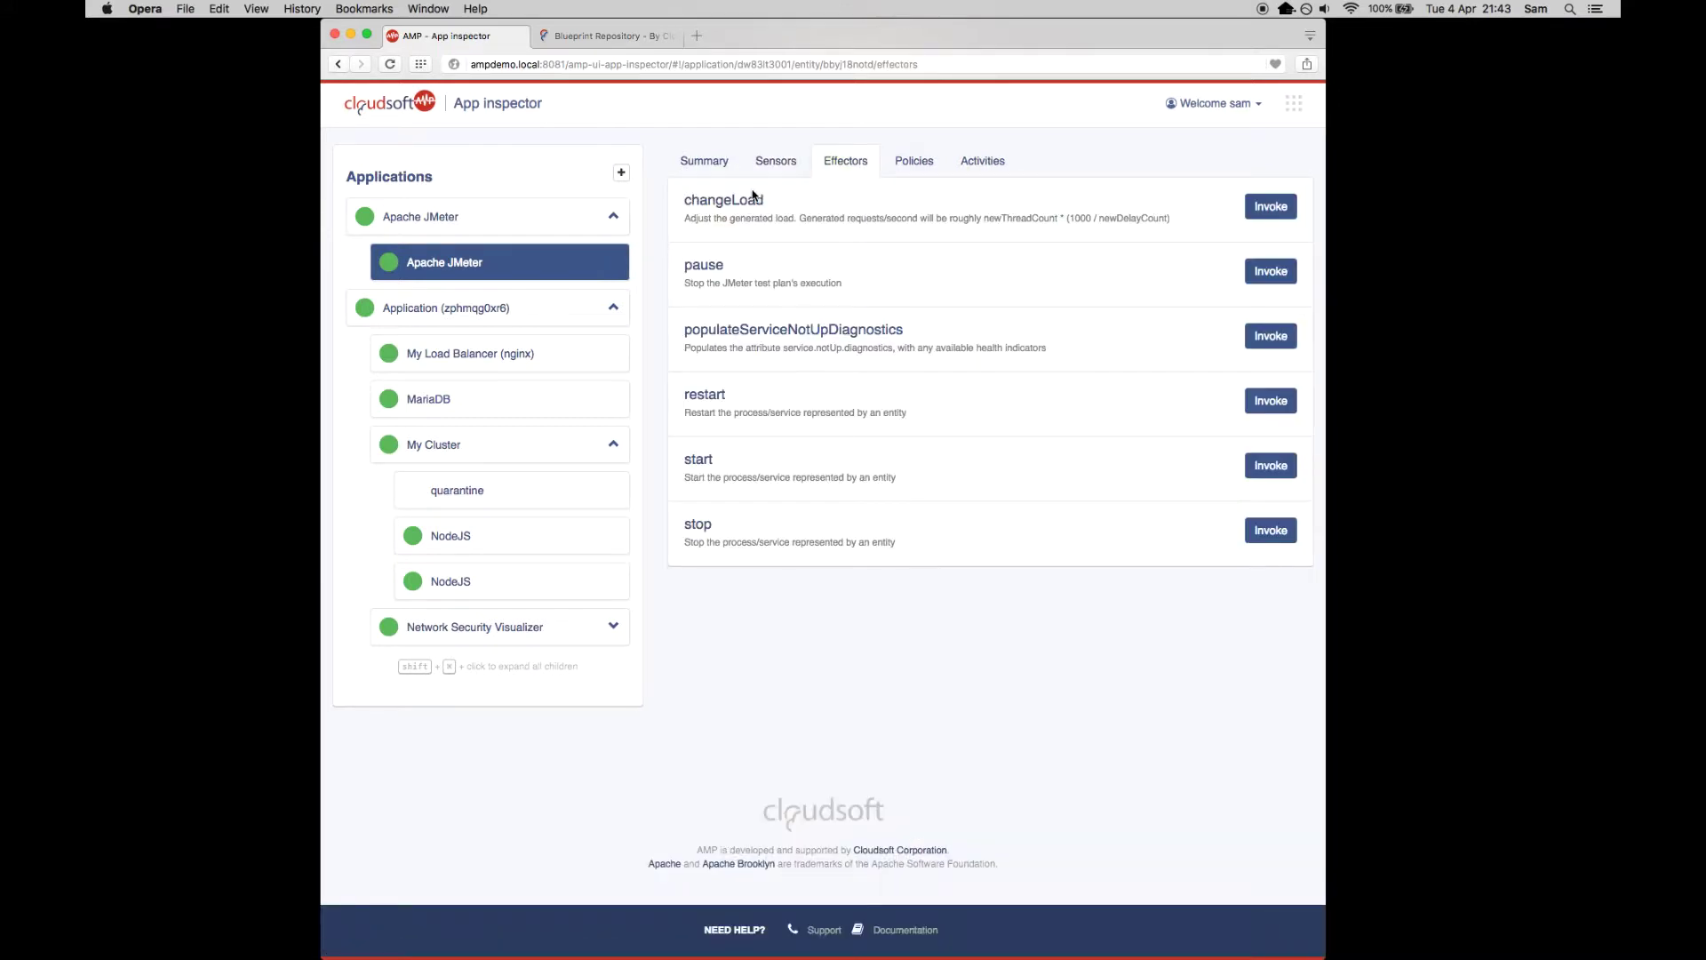
left_click(1256, 205)
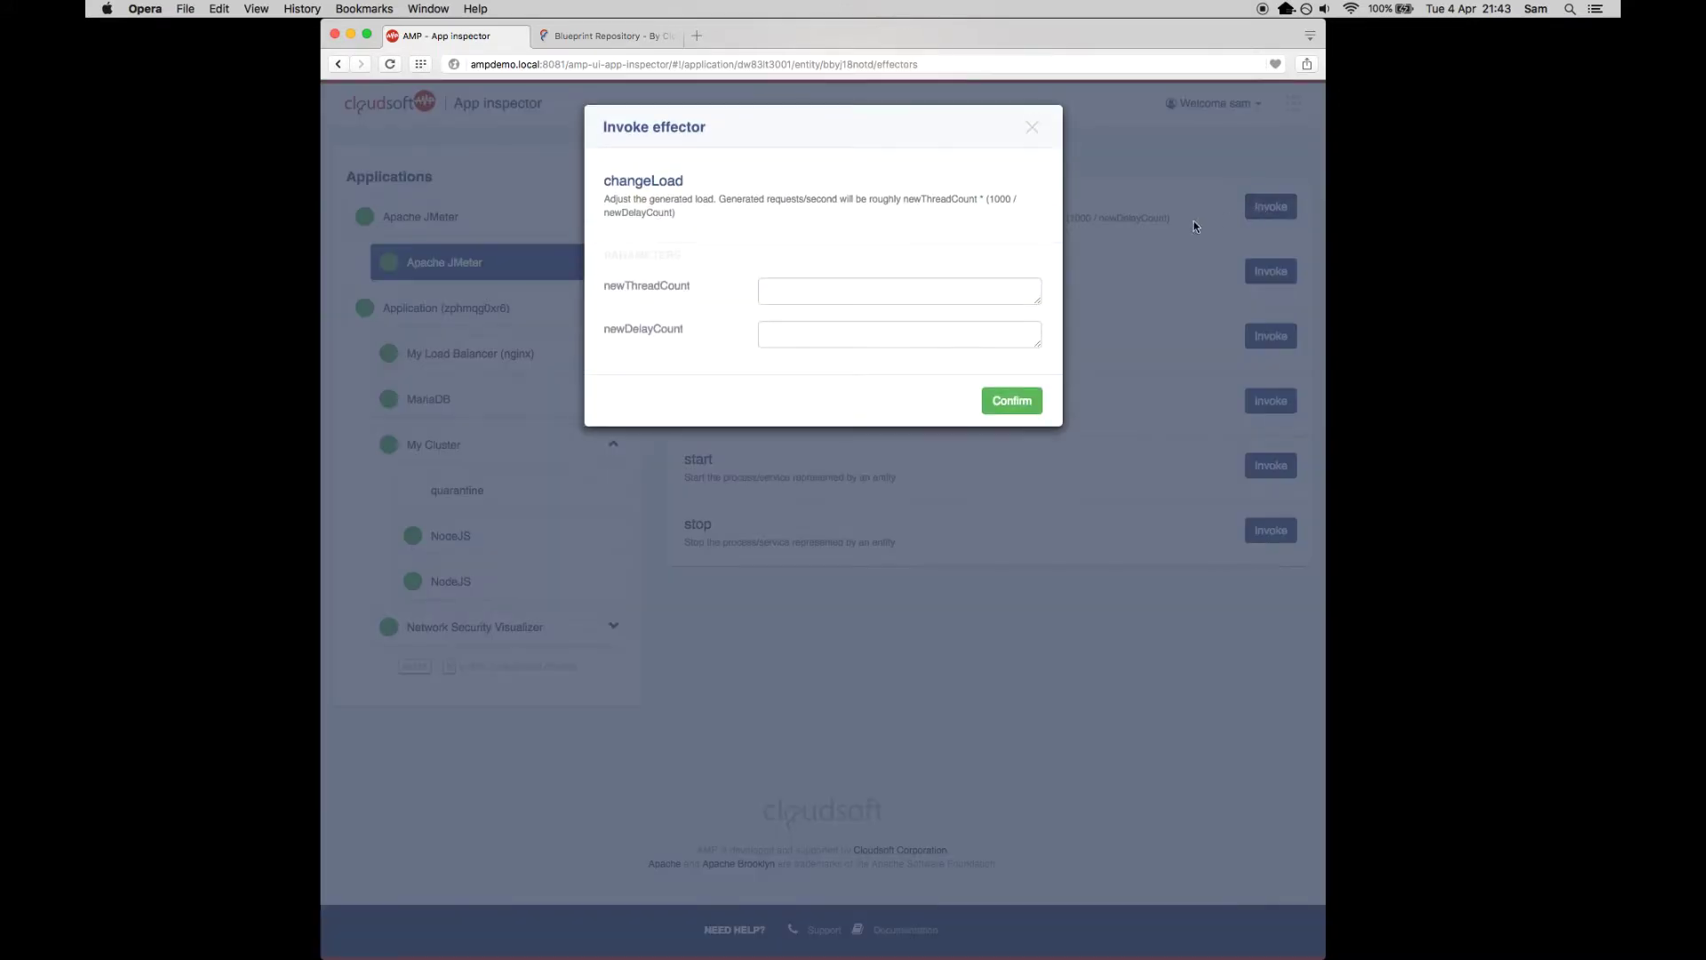
left_click(854, 292)
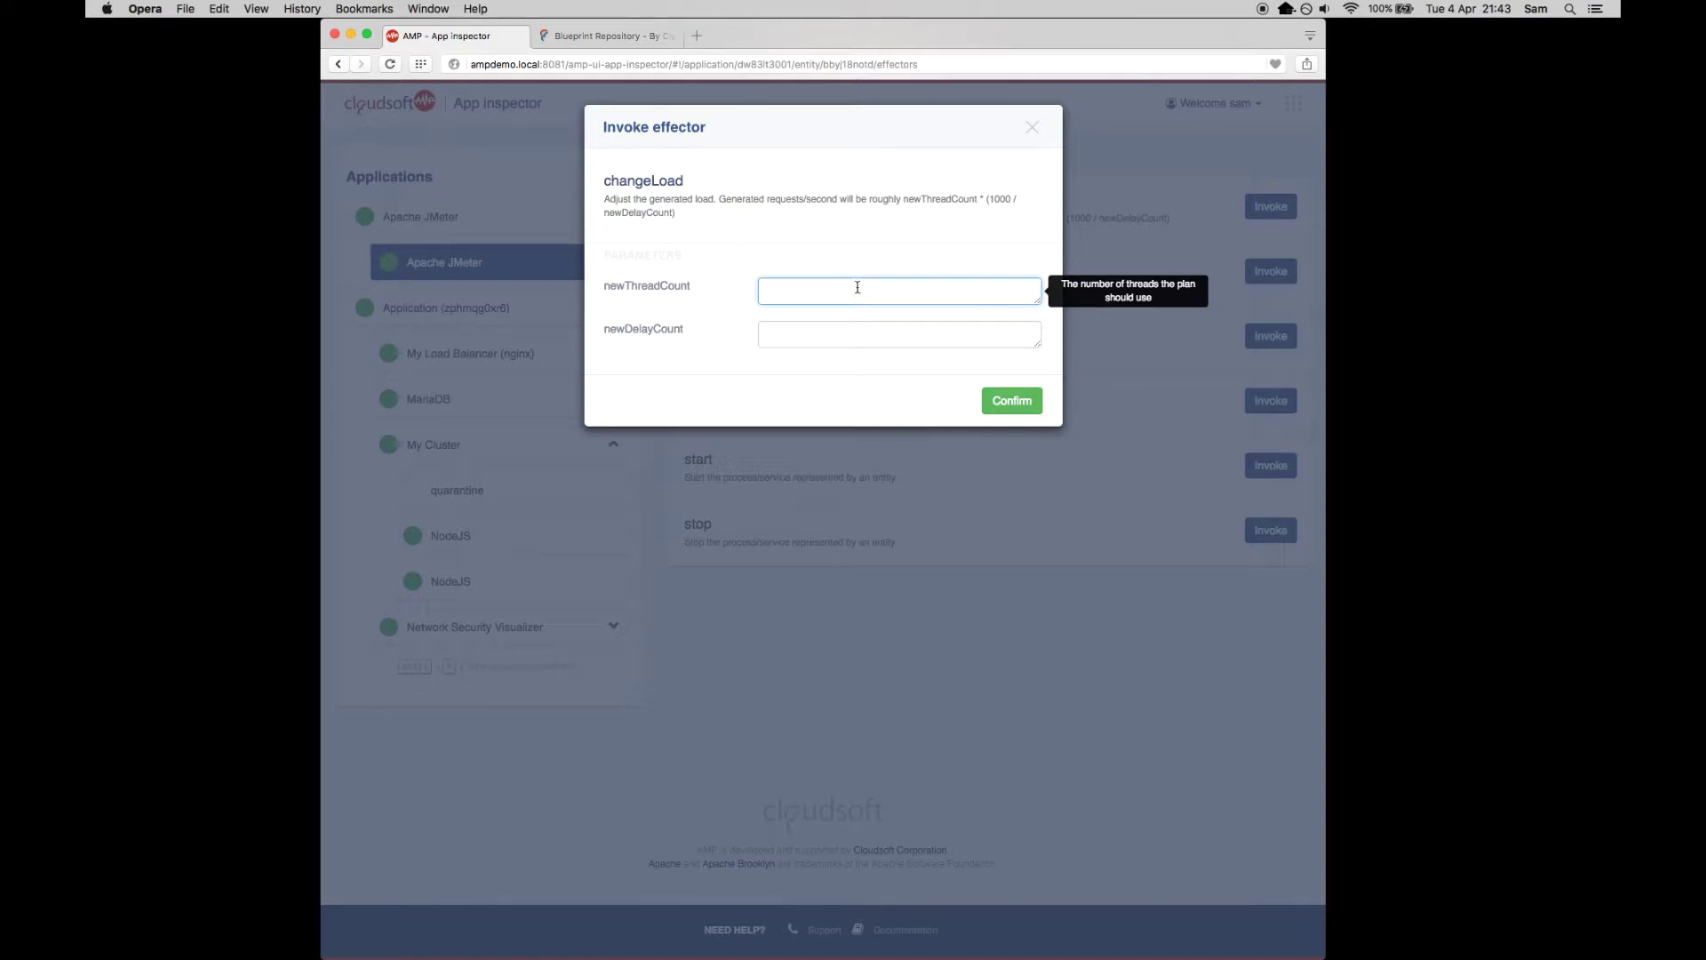
type("10")
key("Tab")
type("40")
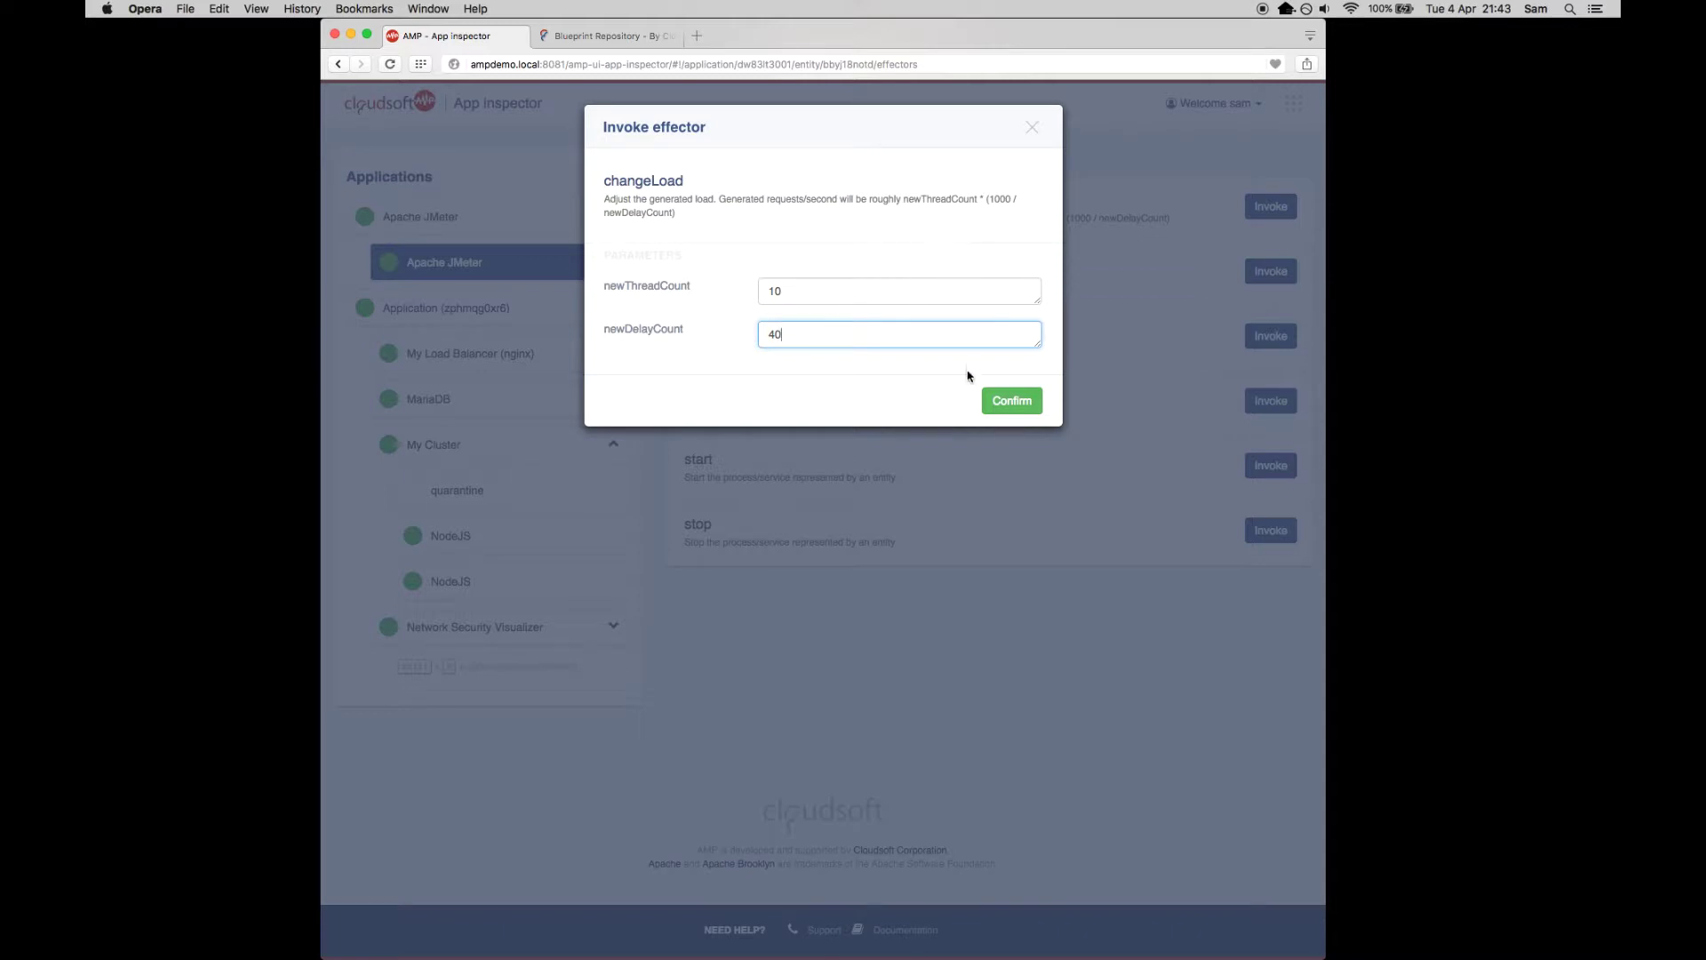
left_click(999, 408)
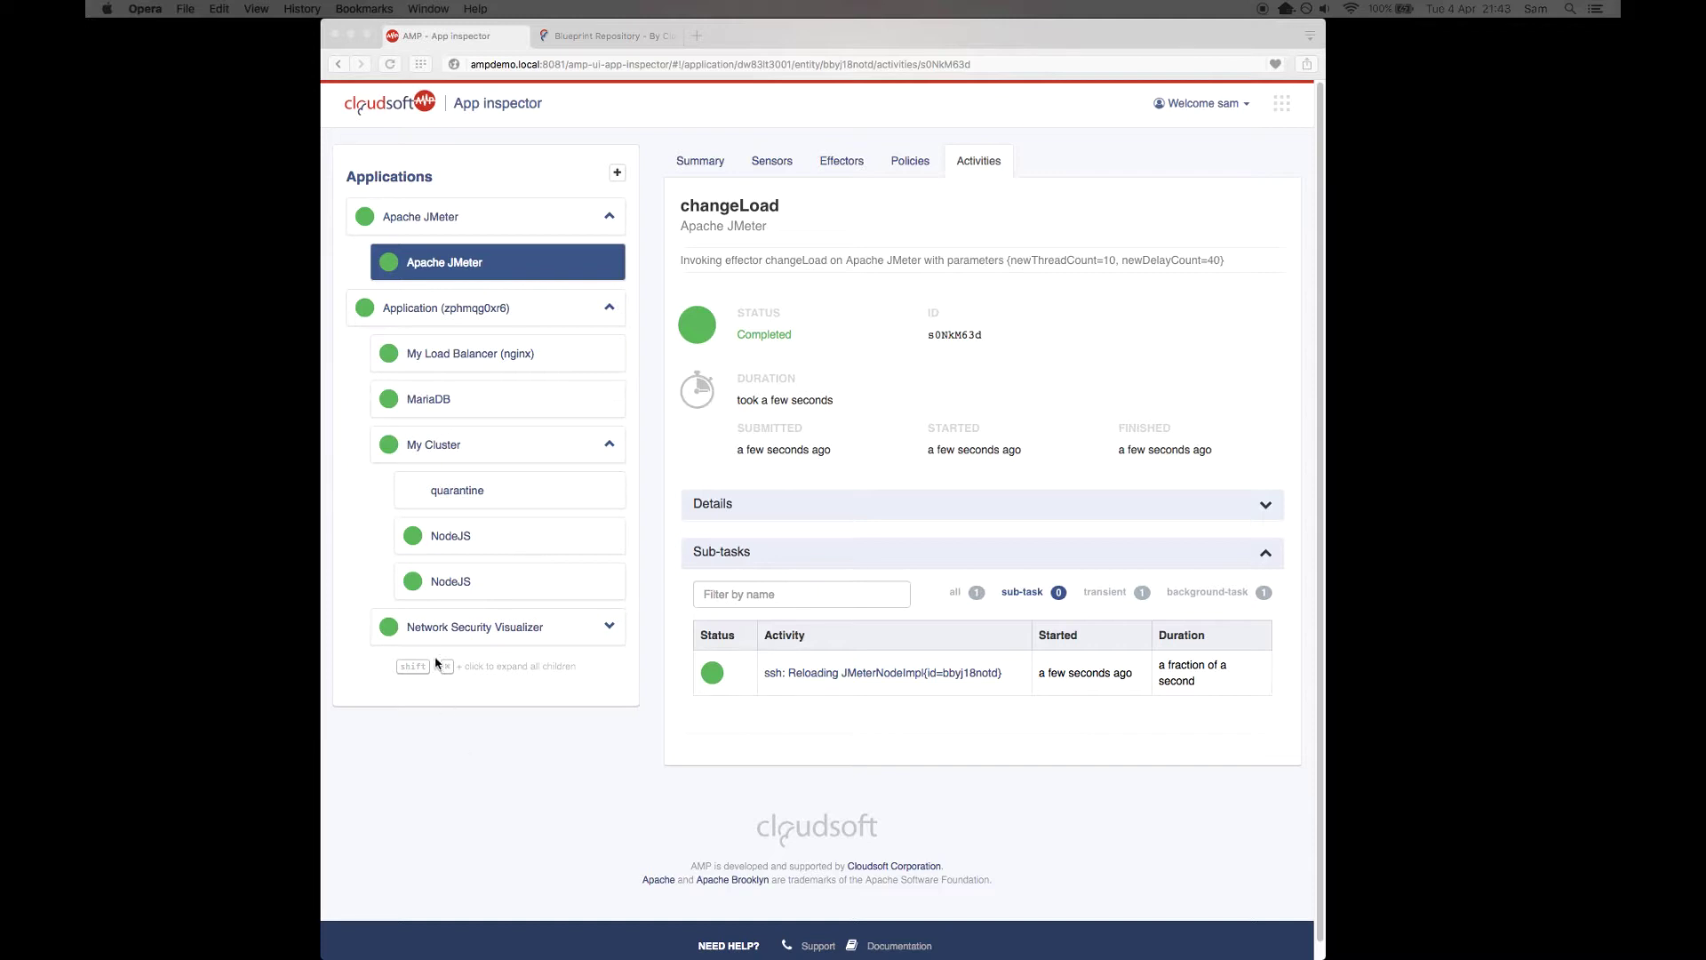
Return to My Cluster's sensors and filter them by "metrics" to monitor the average reads under the new load.
left_click(469, 447)
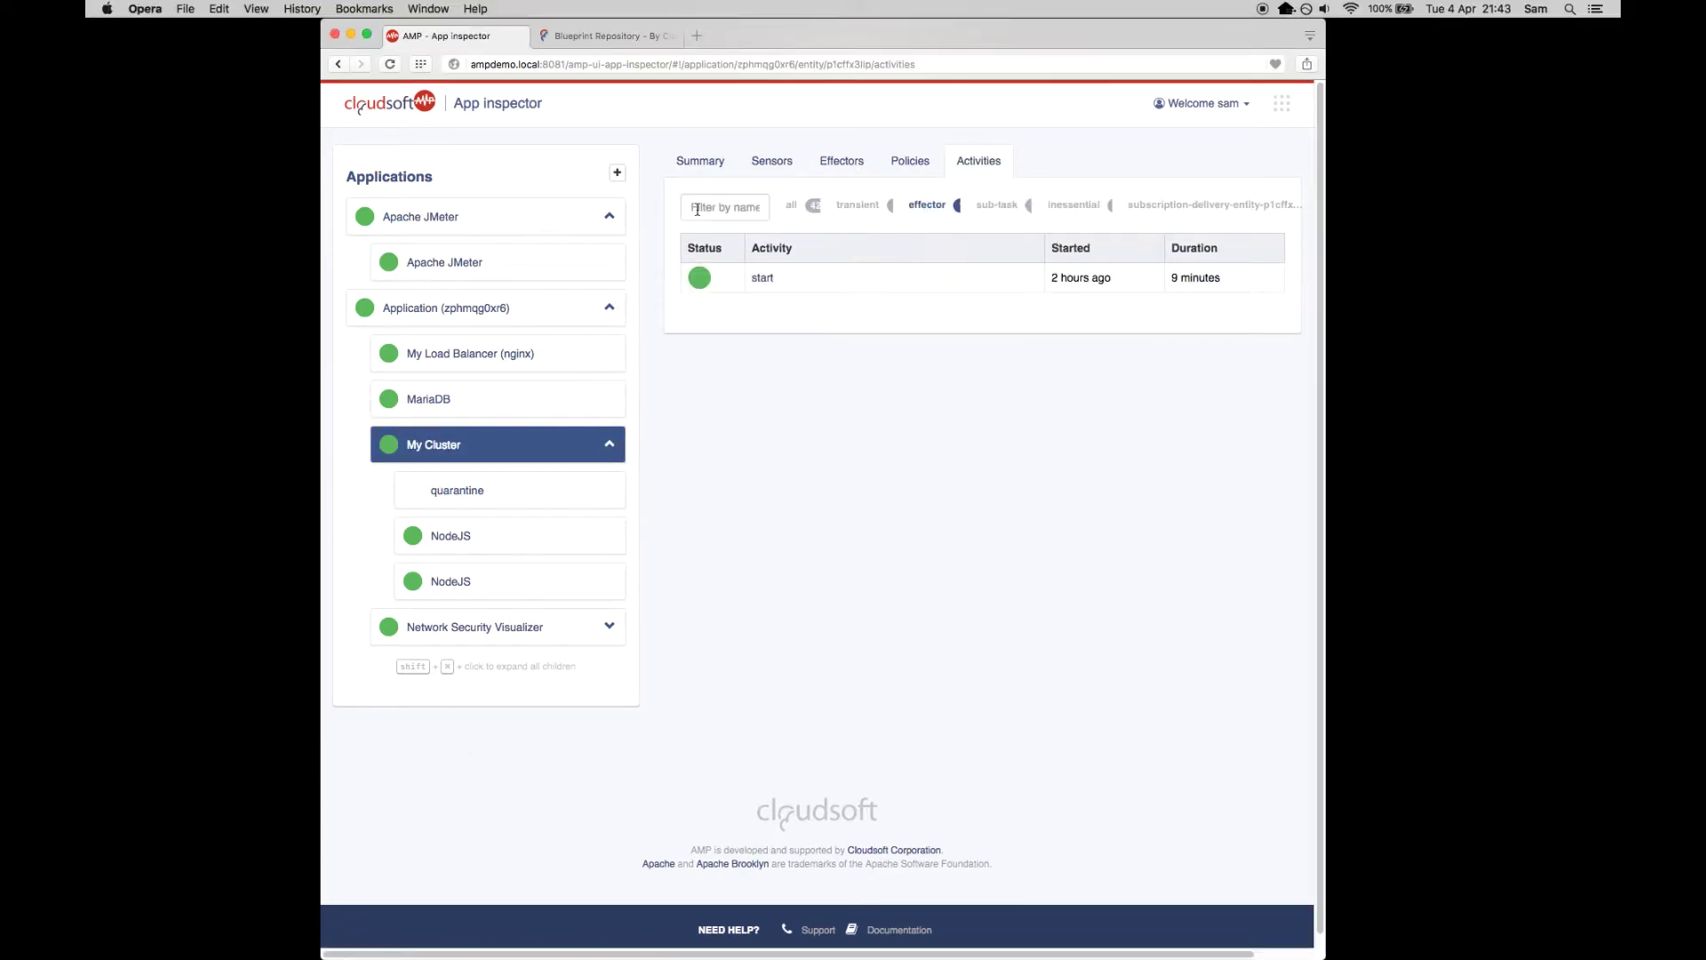
left_click(699, 163)
left_click(788, 170)
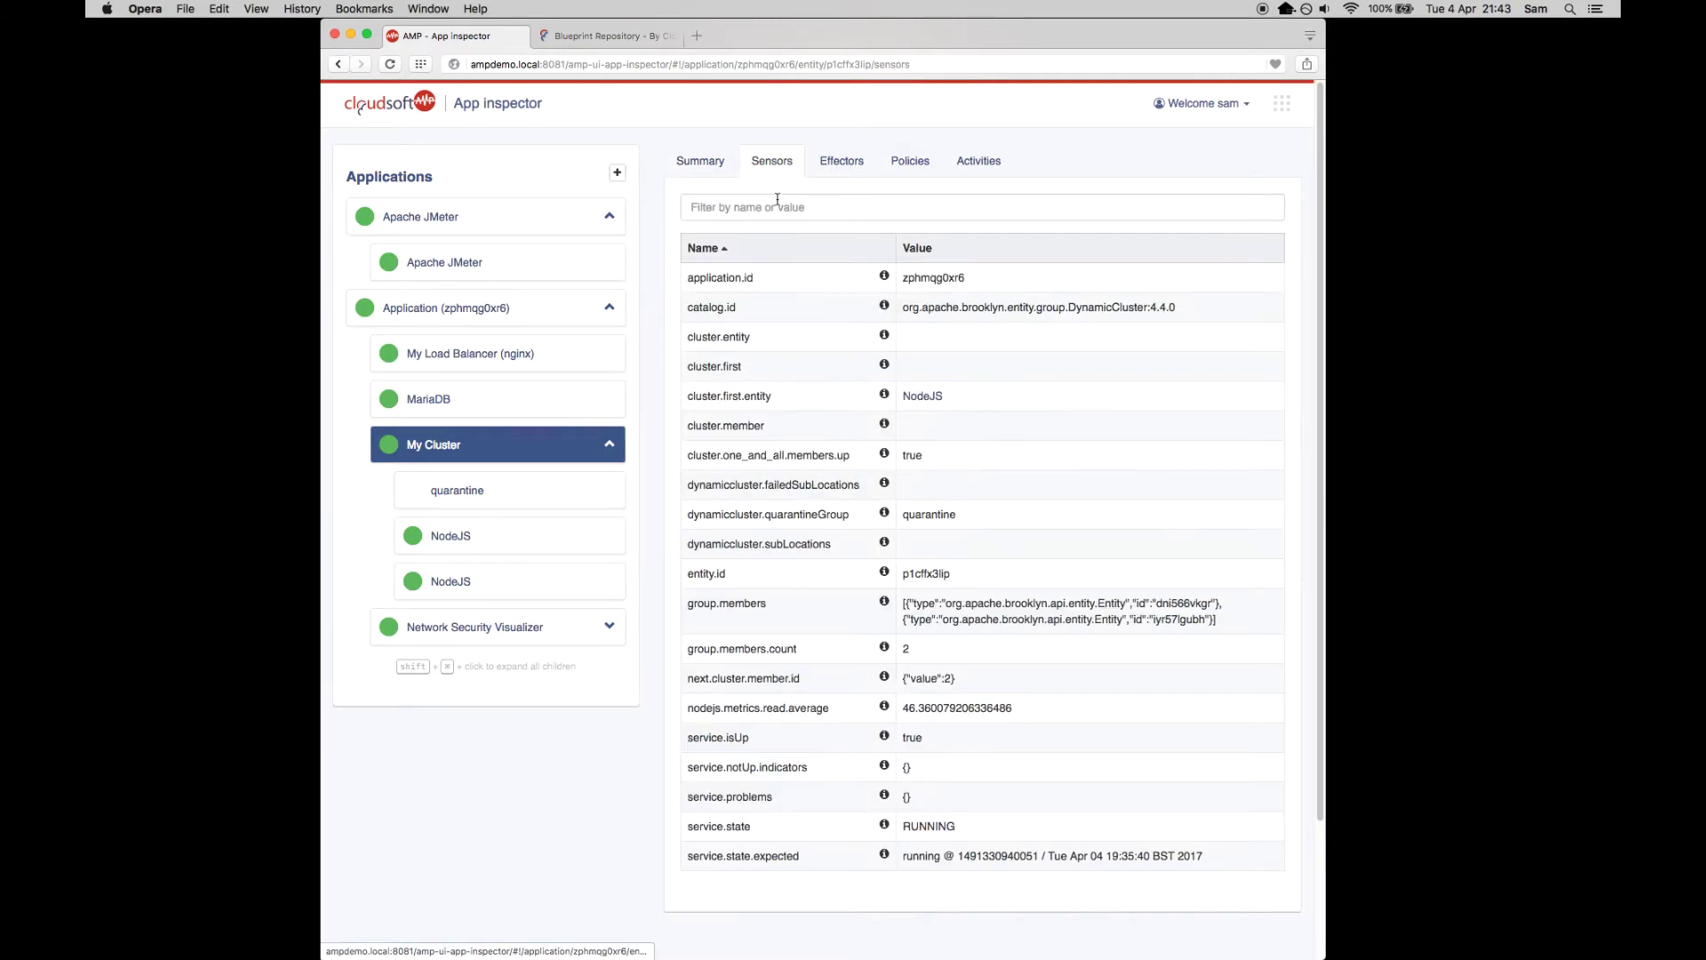
type("metrics")
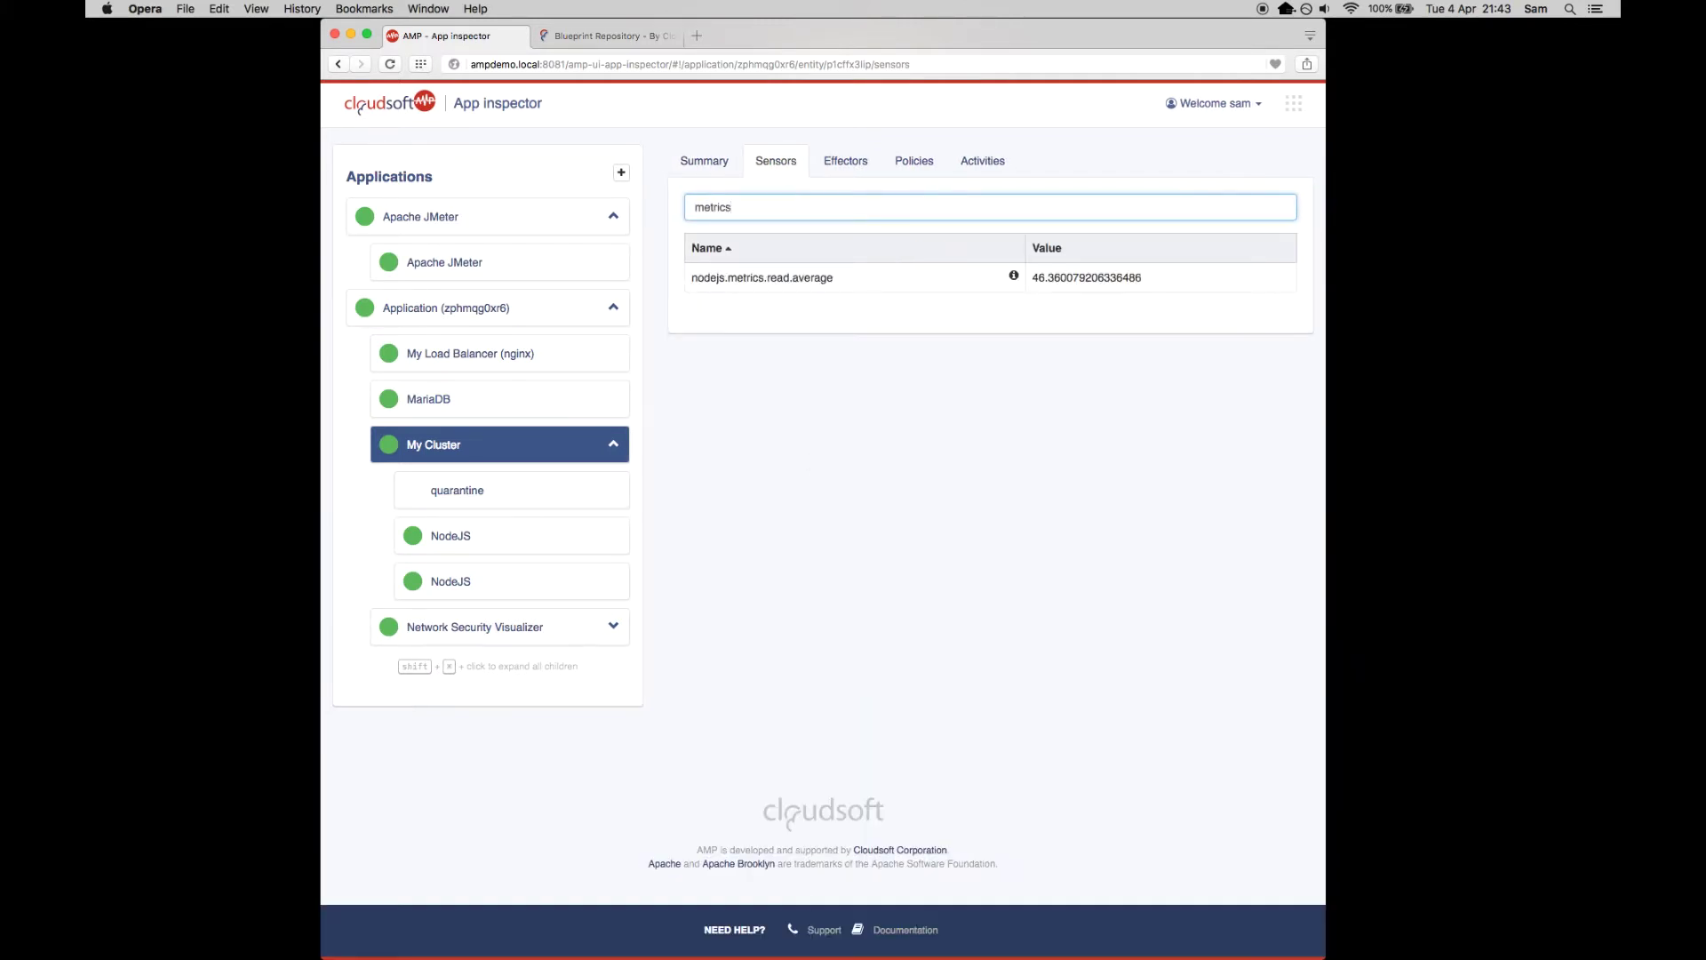
key("super+Tab")
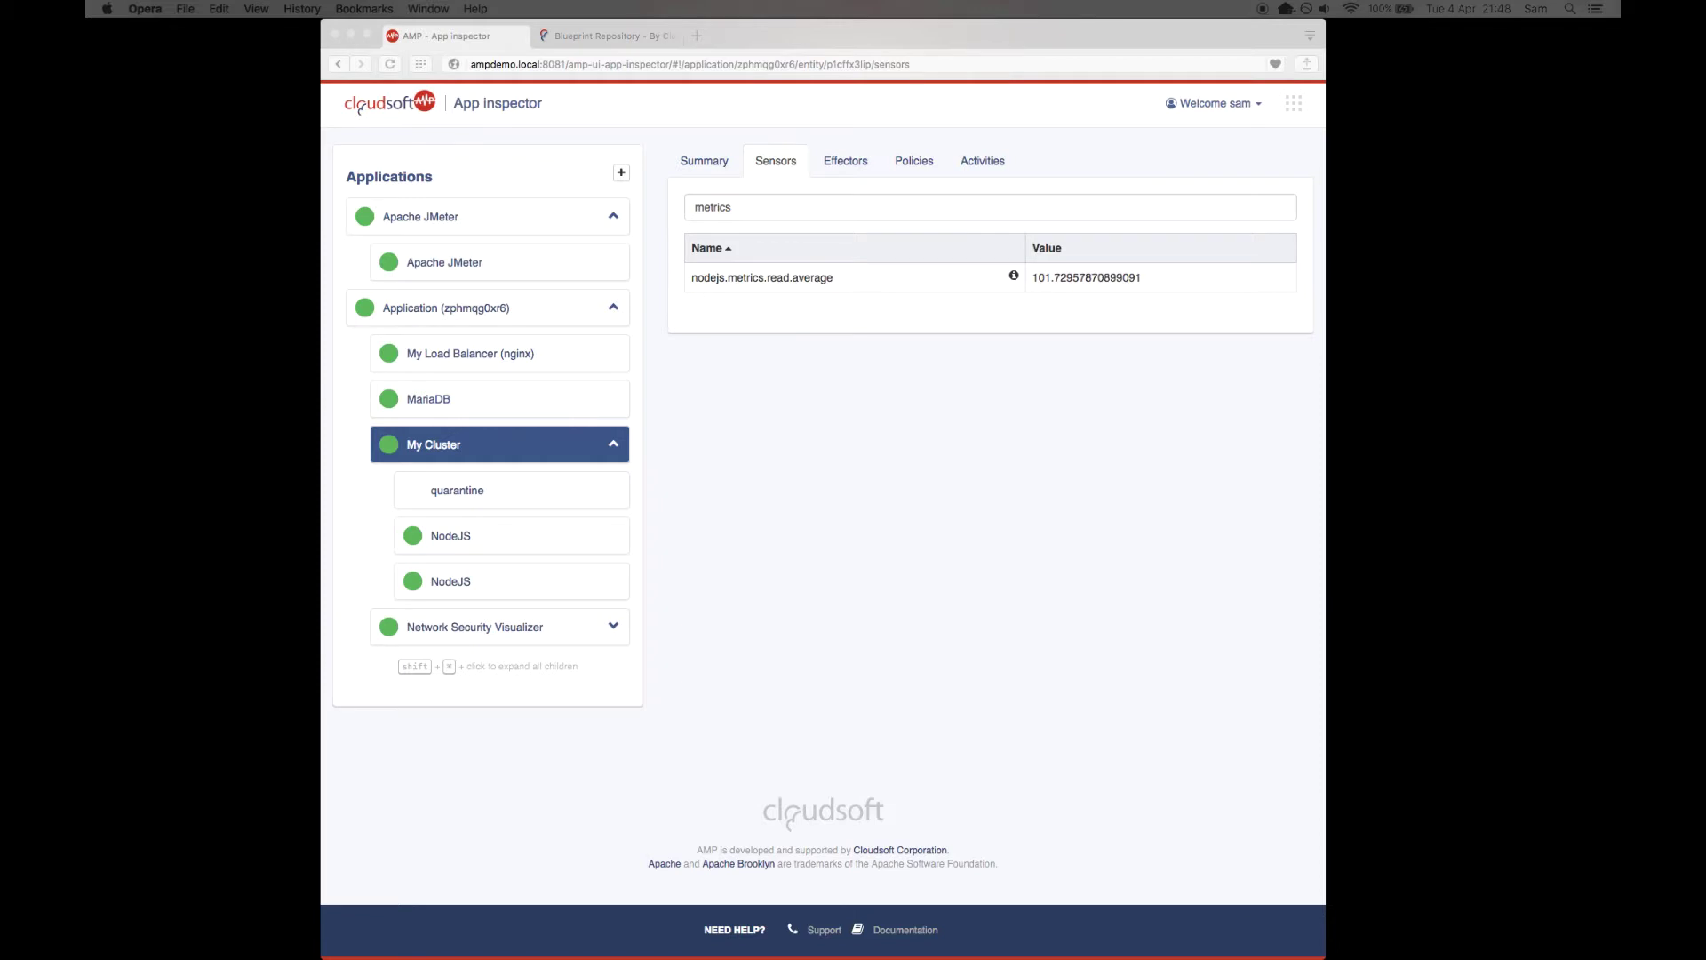
Inspect My Cluster's start activity and the parent task that invoked start on the application's nodes.
left_click(981, 158)
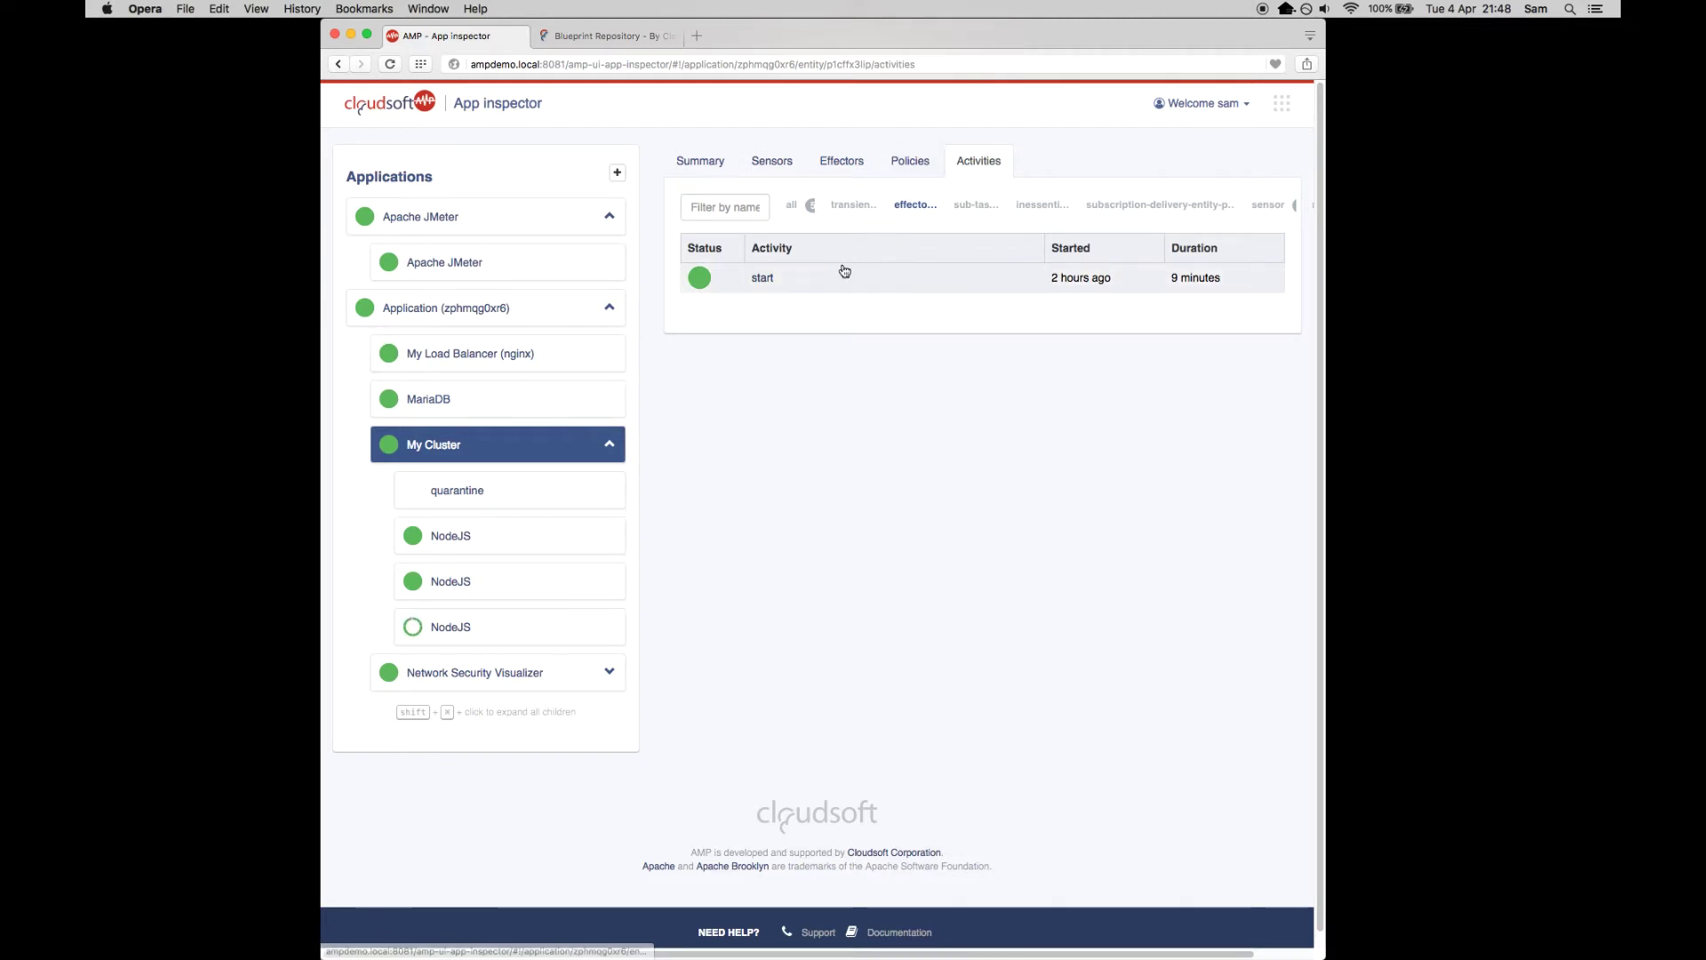
left_click(799, 282)
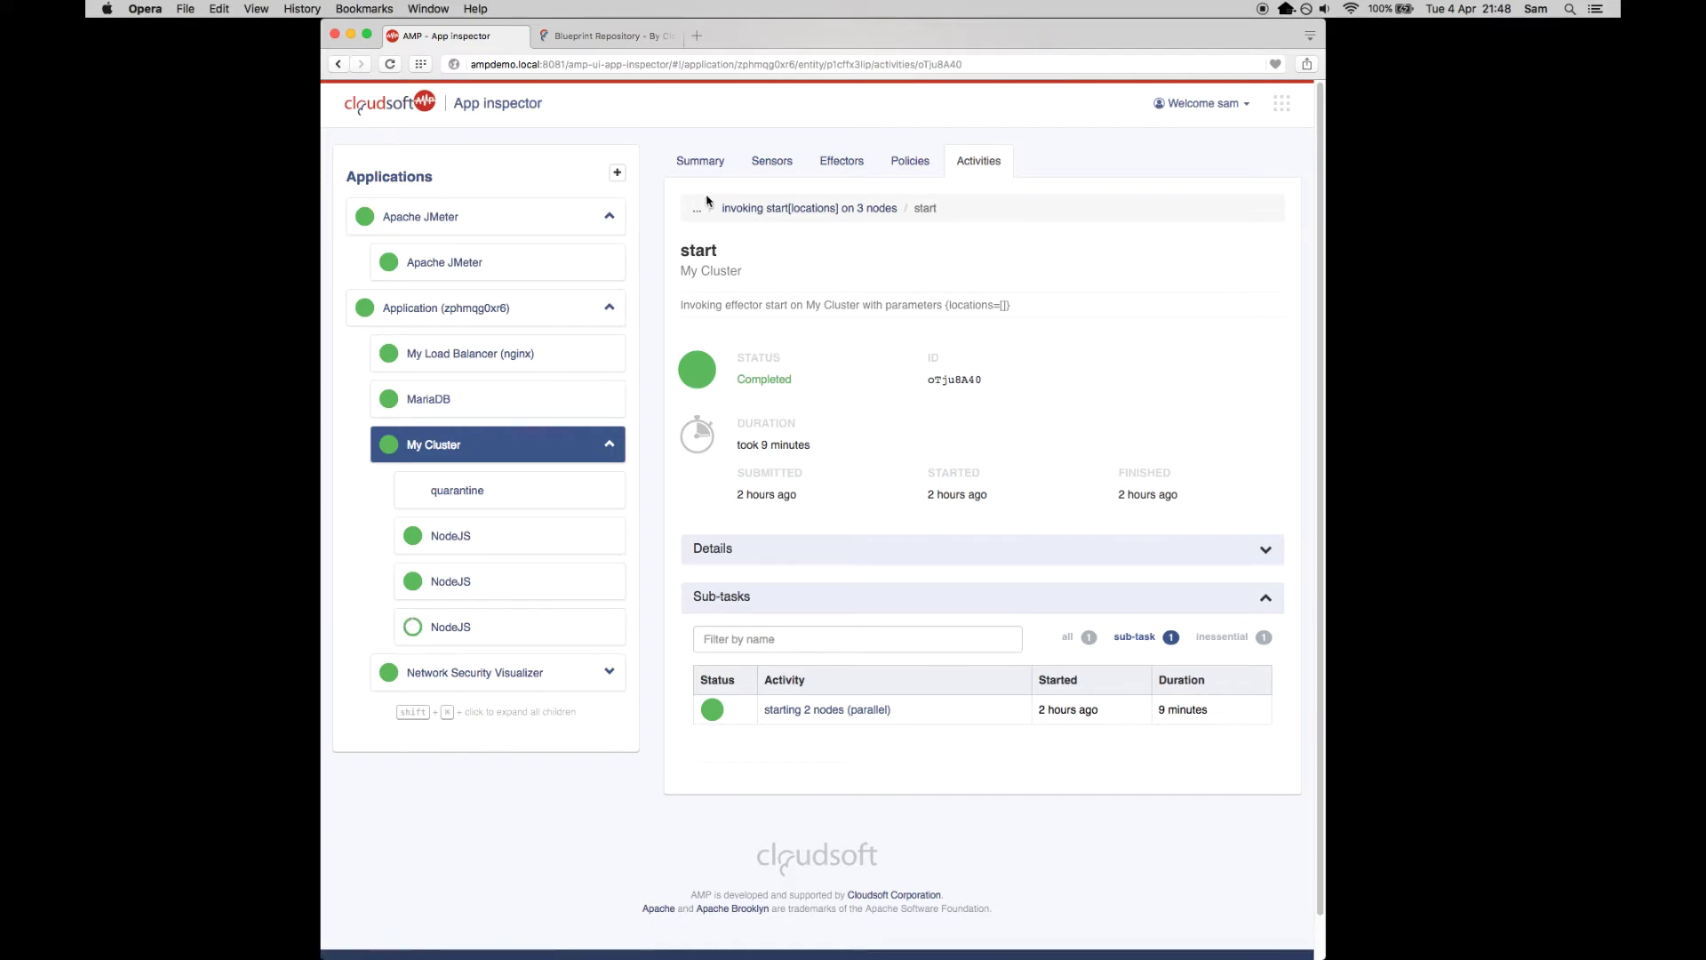
left_click(739, 209)
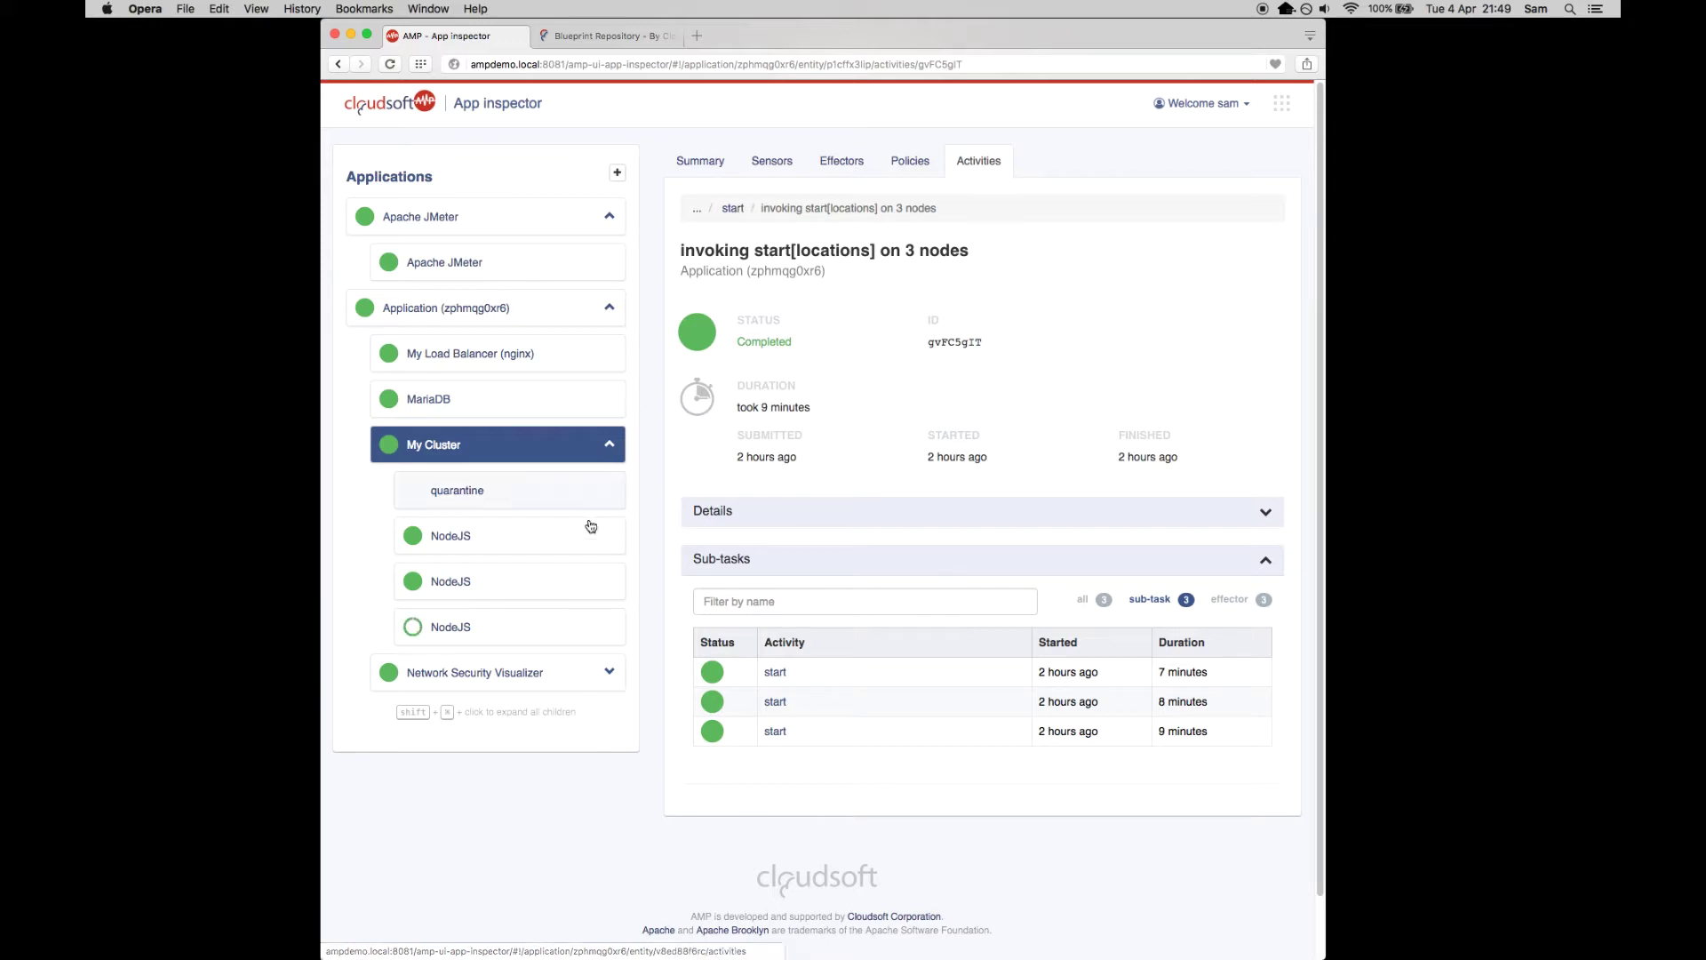
Inspect the start activity and sub-tasks of the newly added NodeJS node that is still starting.
mouse_move(475, 635)
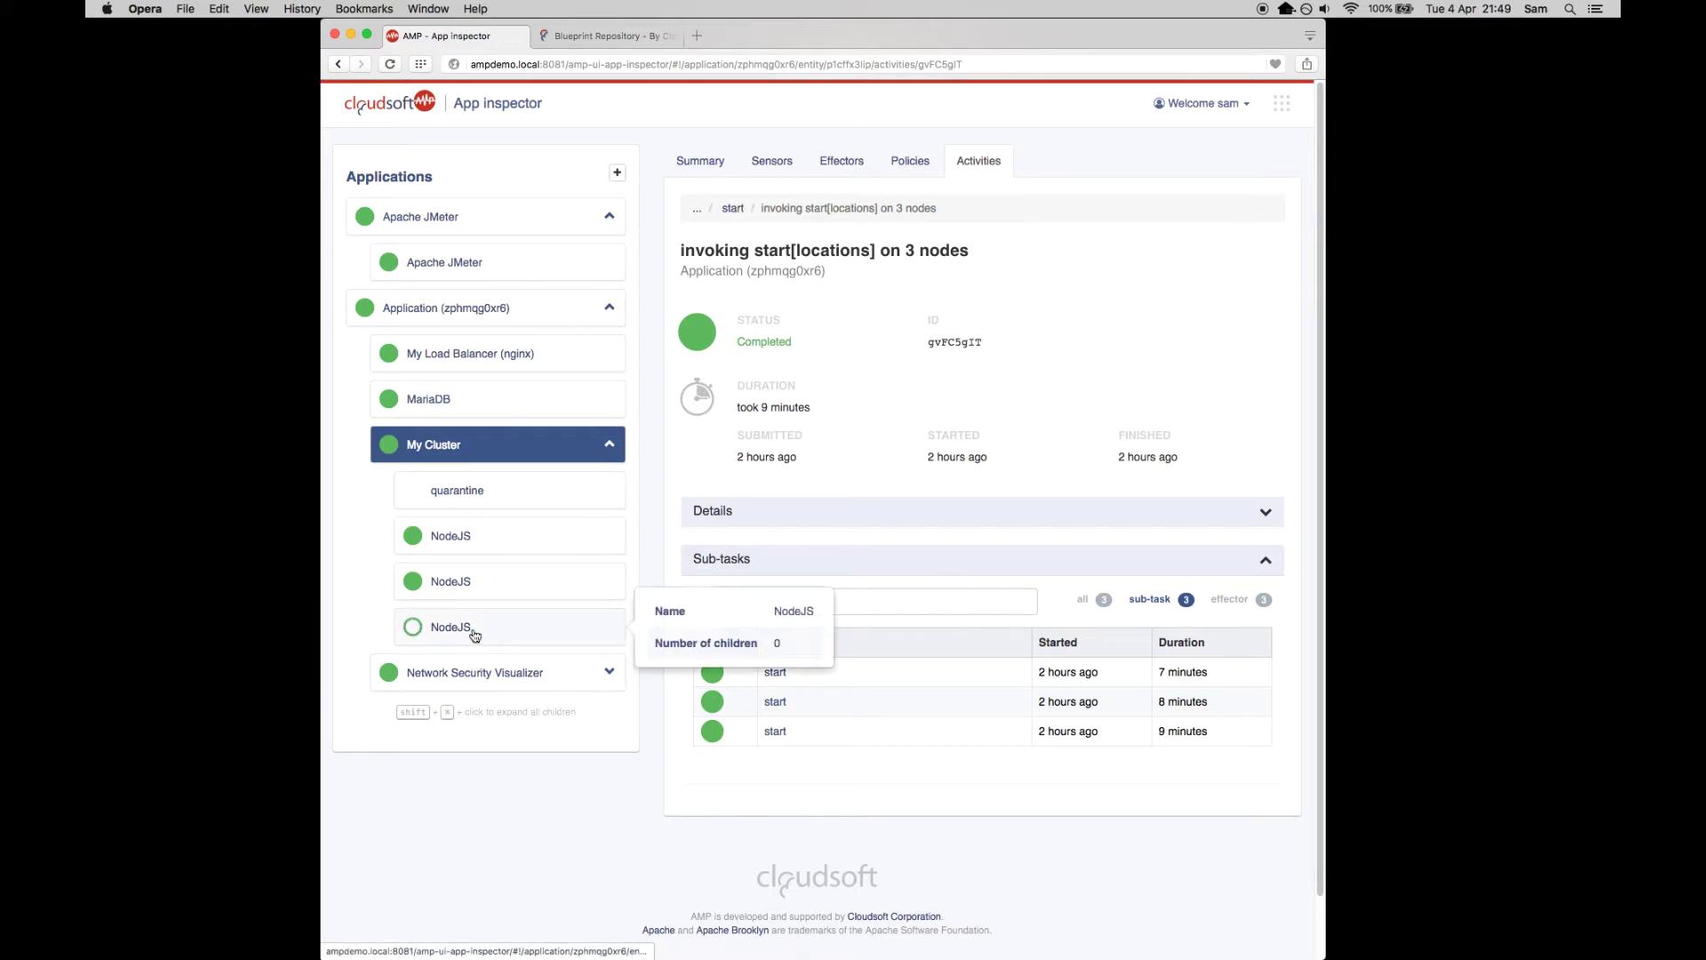
left_click(476, 632)
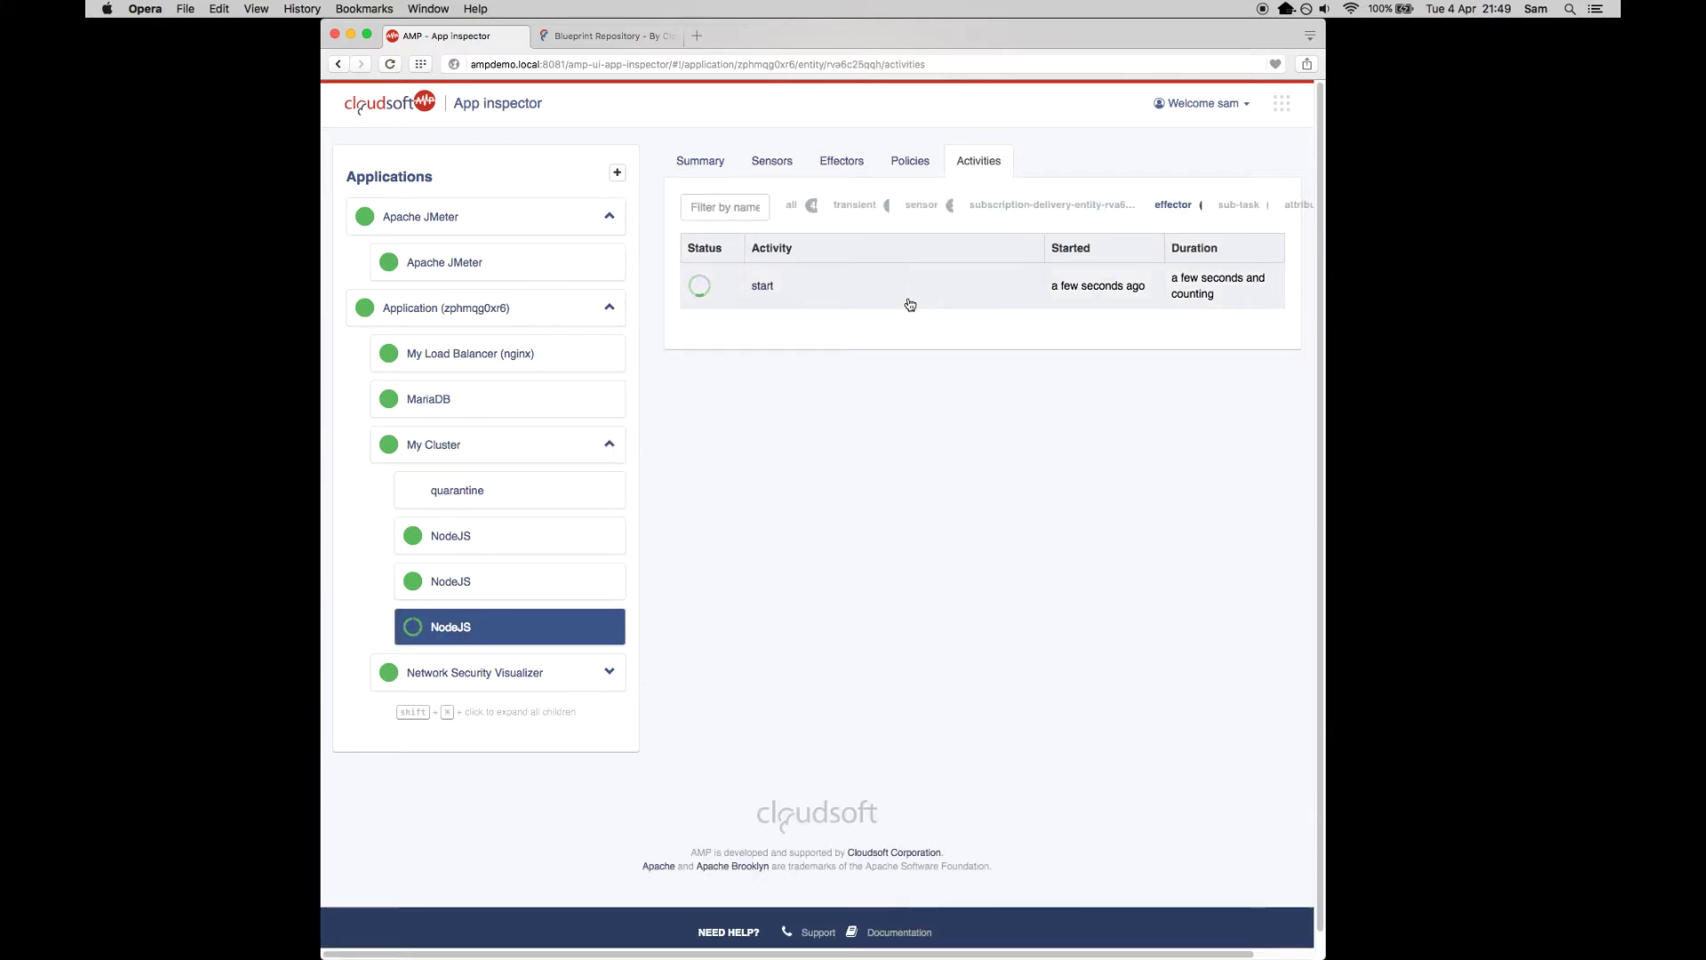
left_click(862, 305)
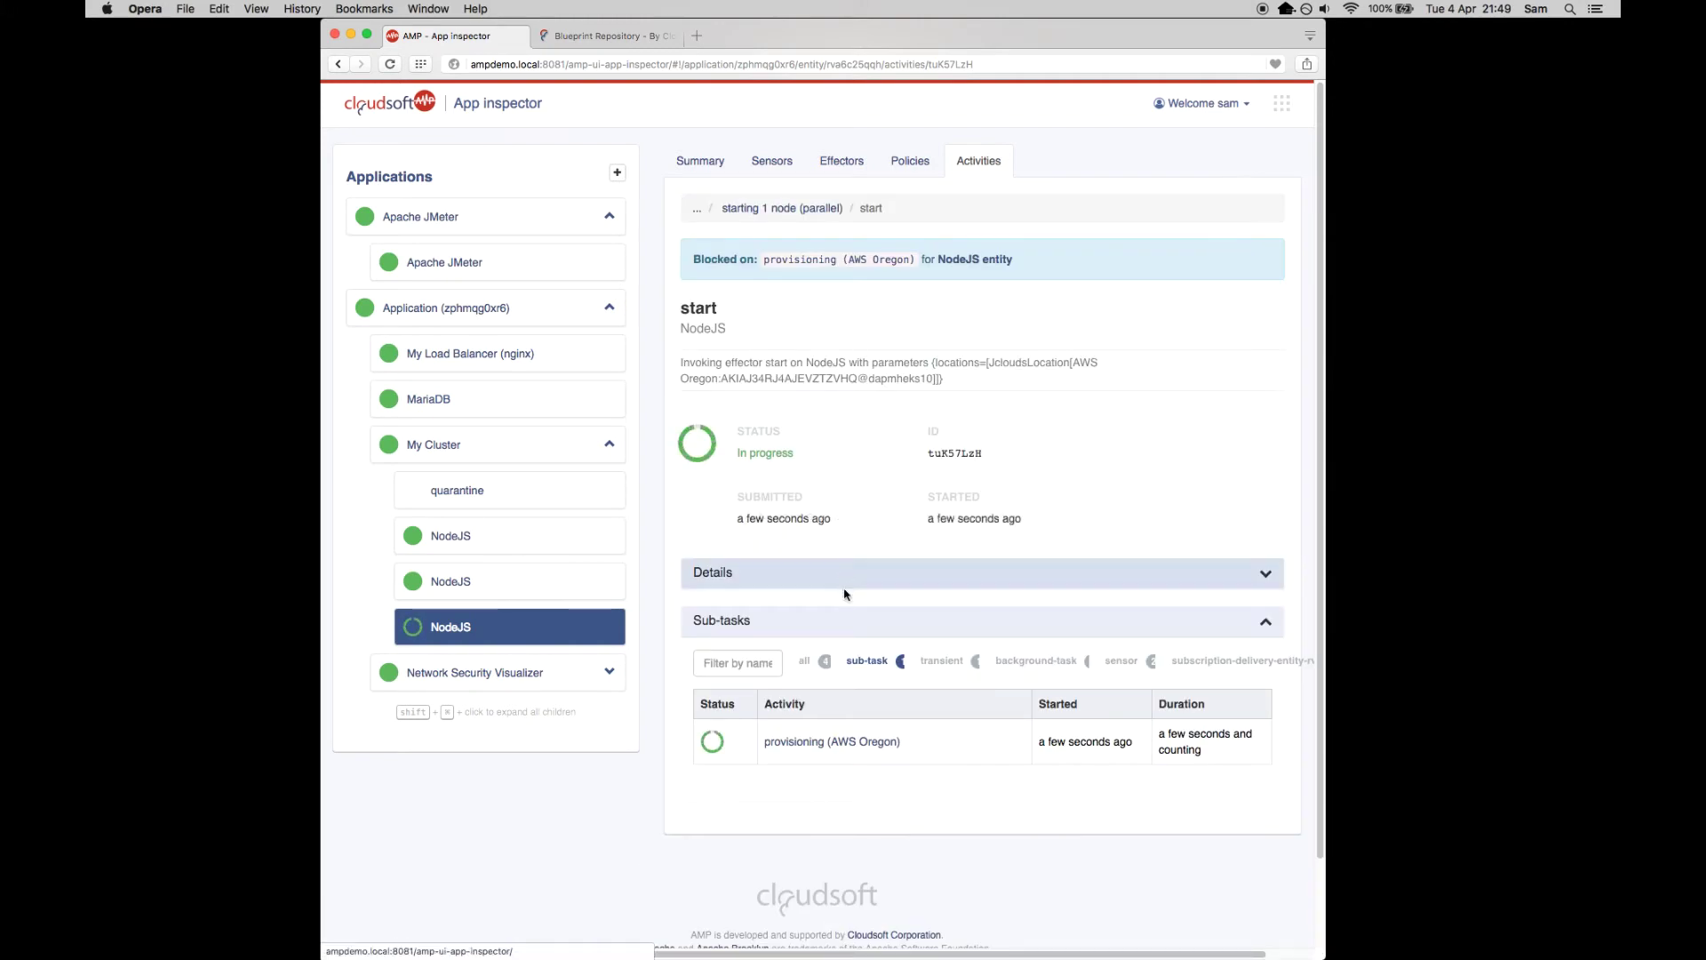
scroll(845, 769, "down", 1)
scroll(845, 766, "up", 1)
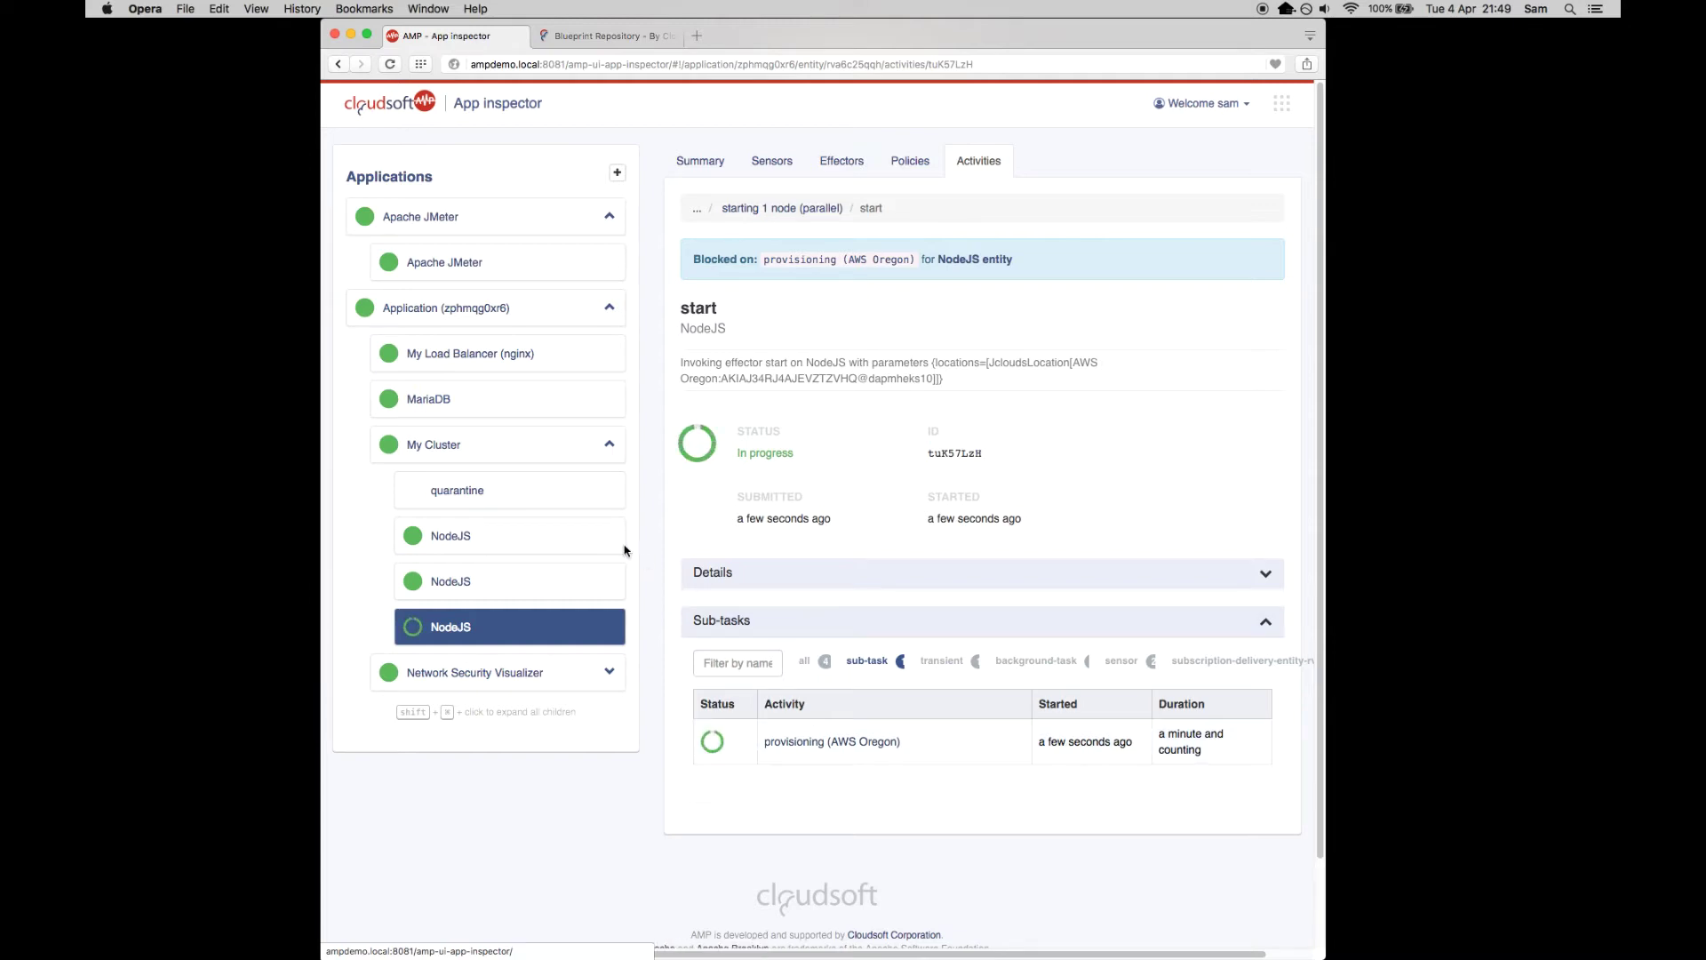
Filter My Cluster's sensors by "metric" to check the average read metric as the cluster scales out.
left_click(533, 446)
left_click(772, 161)
left_click(748, 208)
type("metric")
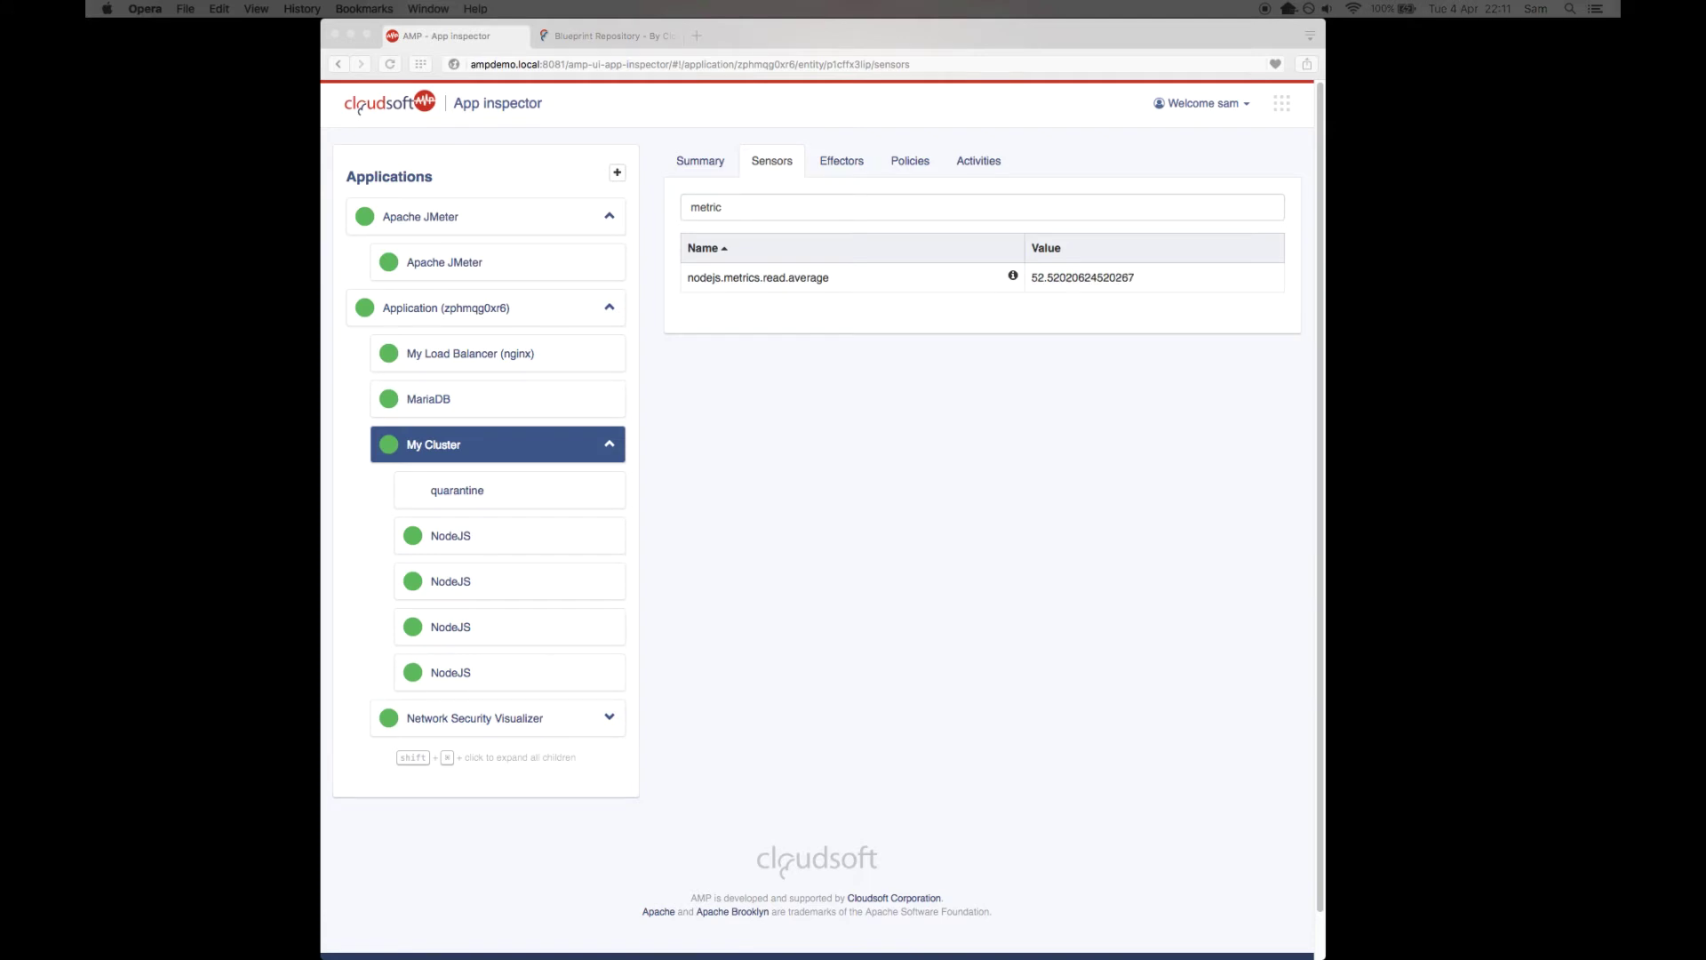
Go through the NodeJS nodes in My Cluster and filter the last node's sensors by "metri" to check its reads.
left_click(465, 614)
left_click(464, 628)
left_click(465, 586)
left_click(461, 542)
left_click(463, 672)
left_click(791, 206)
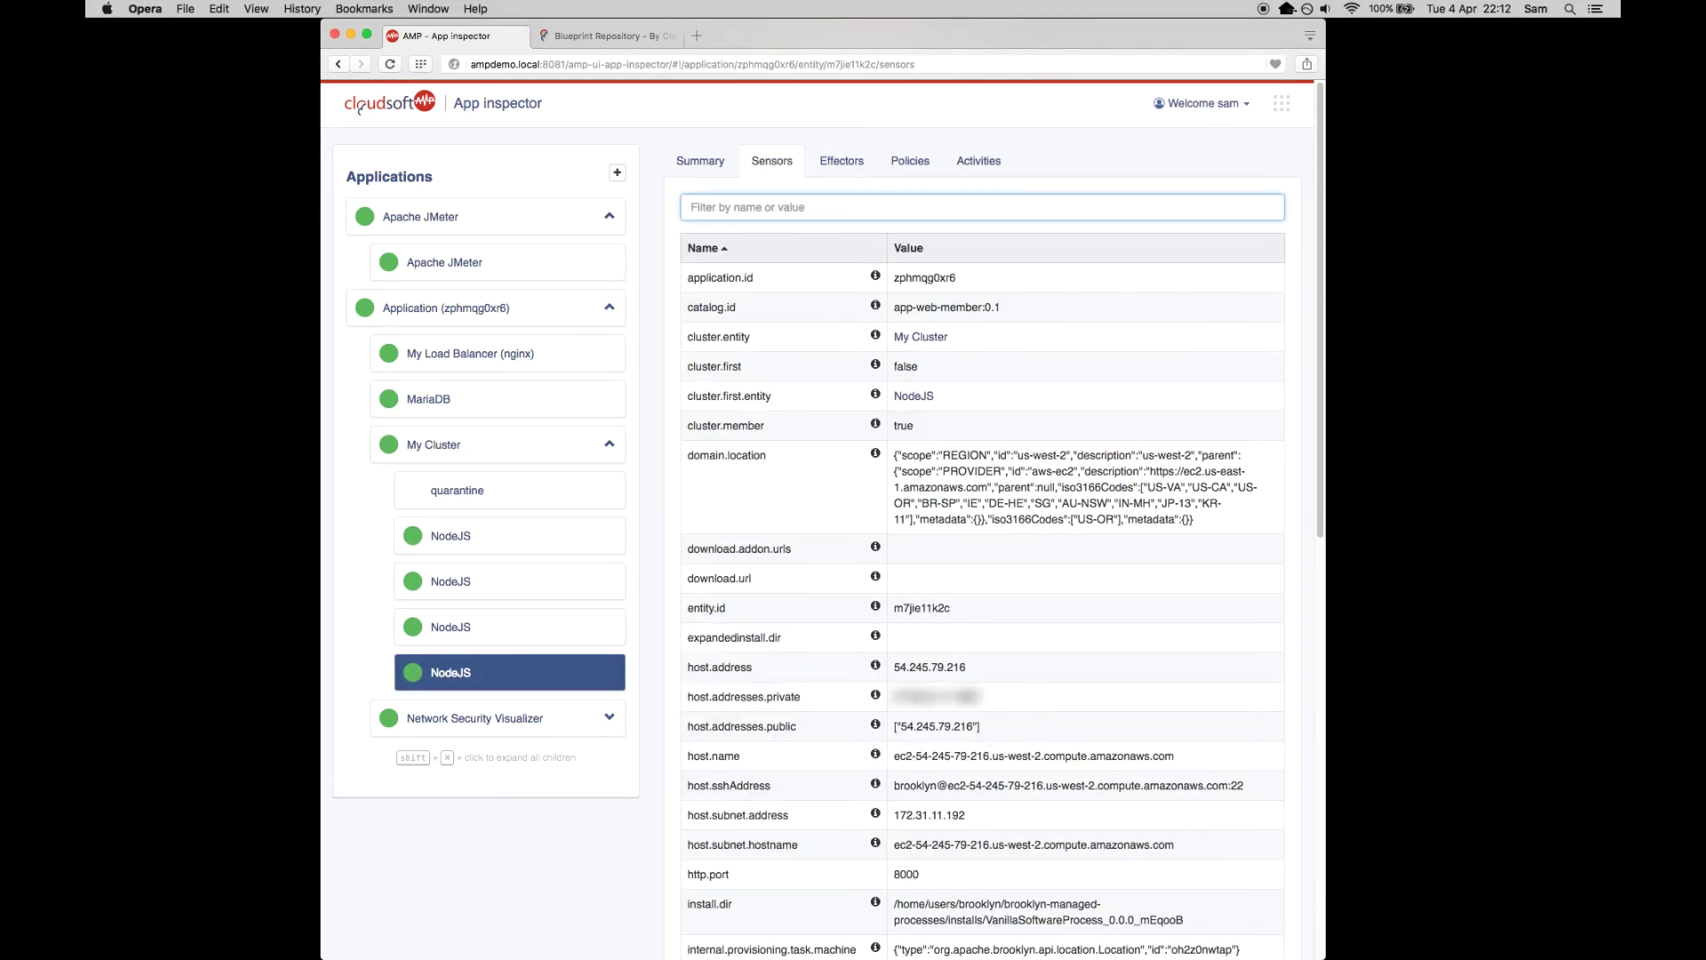
type("metri")
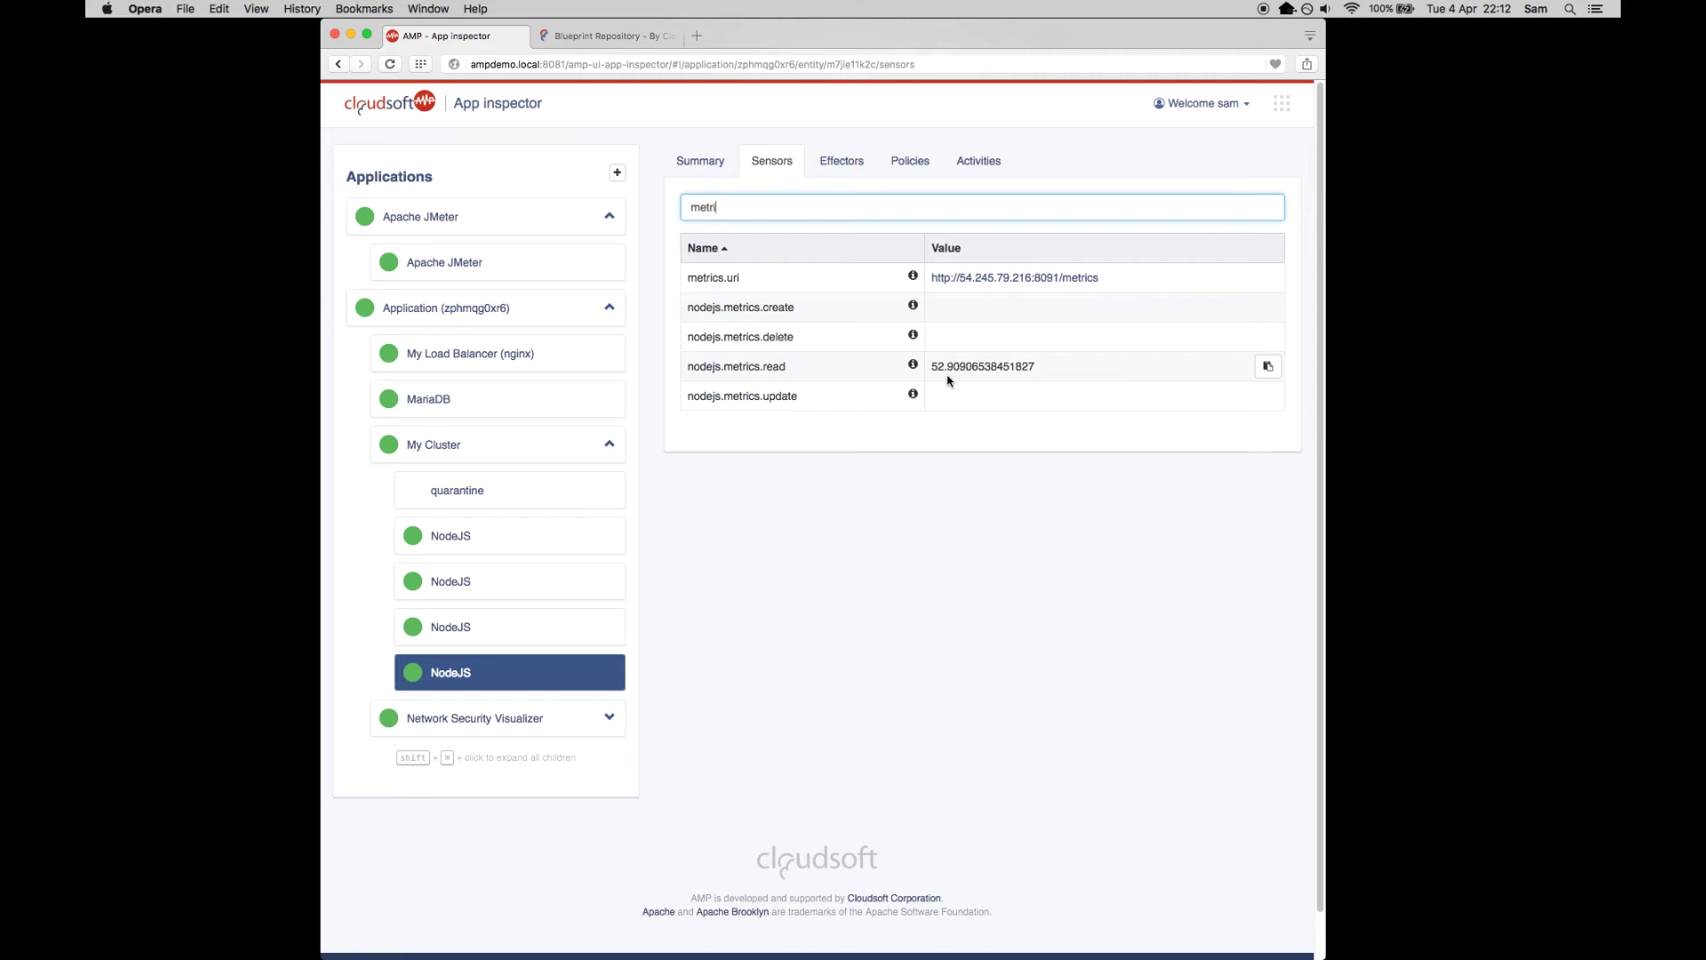
Go back to My Cluster and filter its sensors by "metri" to compare the cluster's average reads.
left_click(469, 442)
left_click(751, 206)
type("metr")
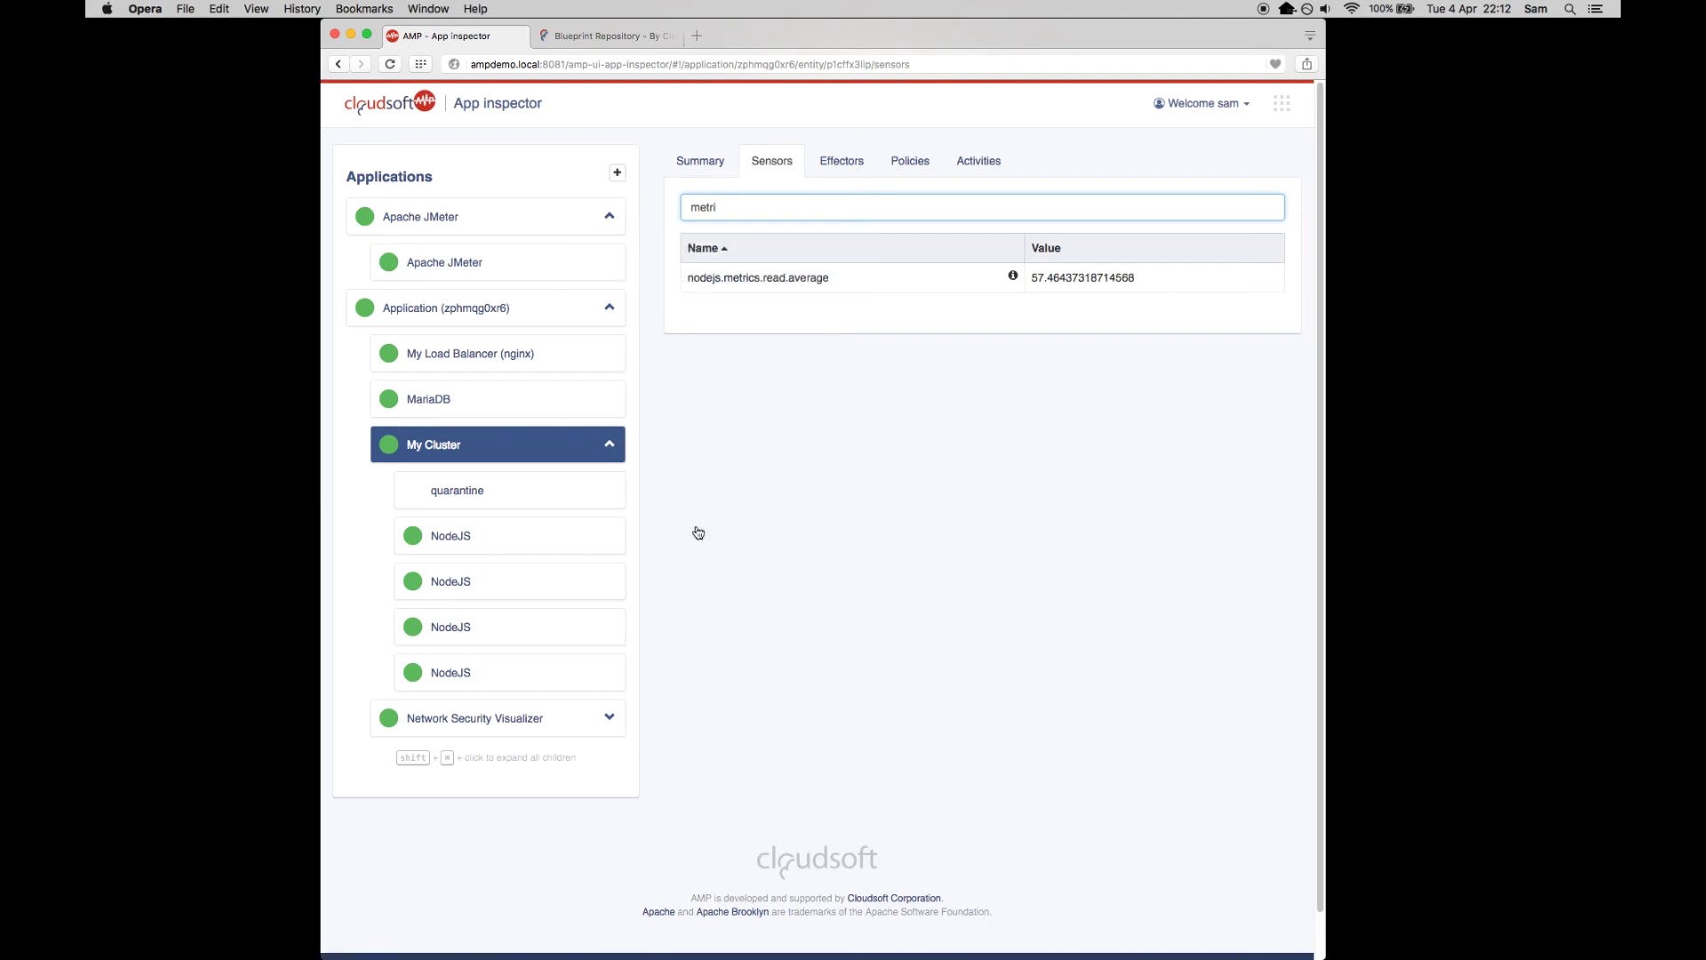
key("super+Tab")
Invoke the changeLoad effector on the Apache JMeter child entity with newThreadCount 10 and newDelayCount 100.
left_click(500, 233)
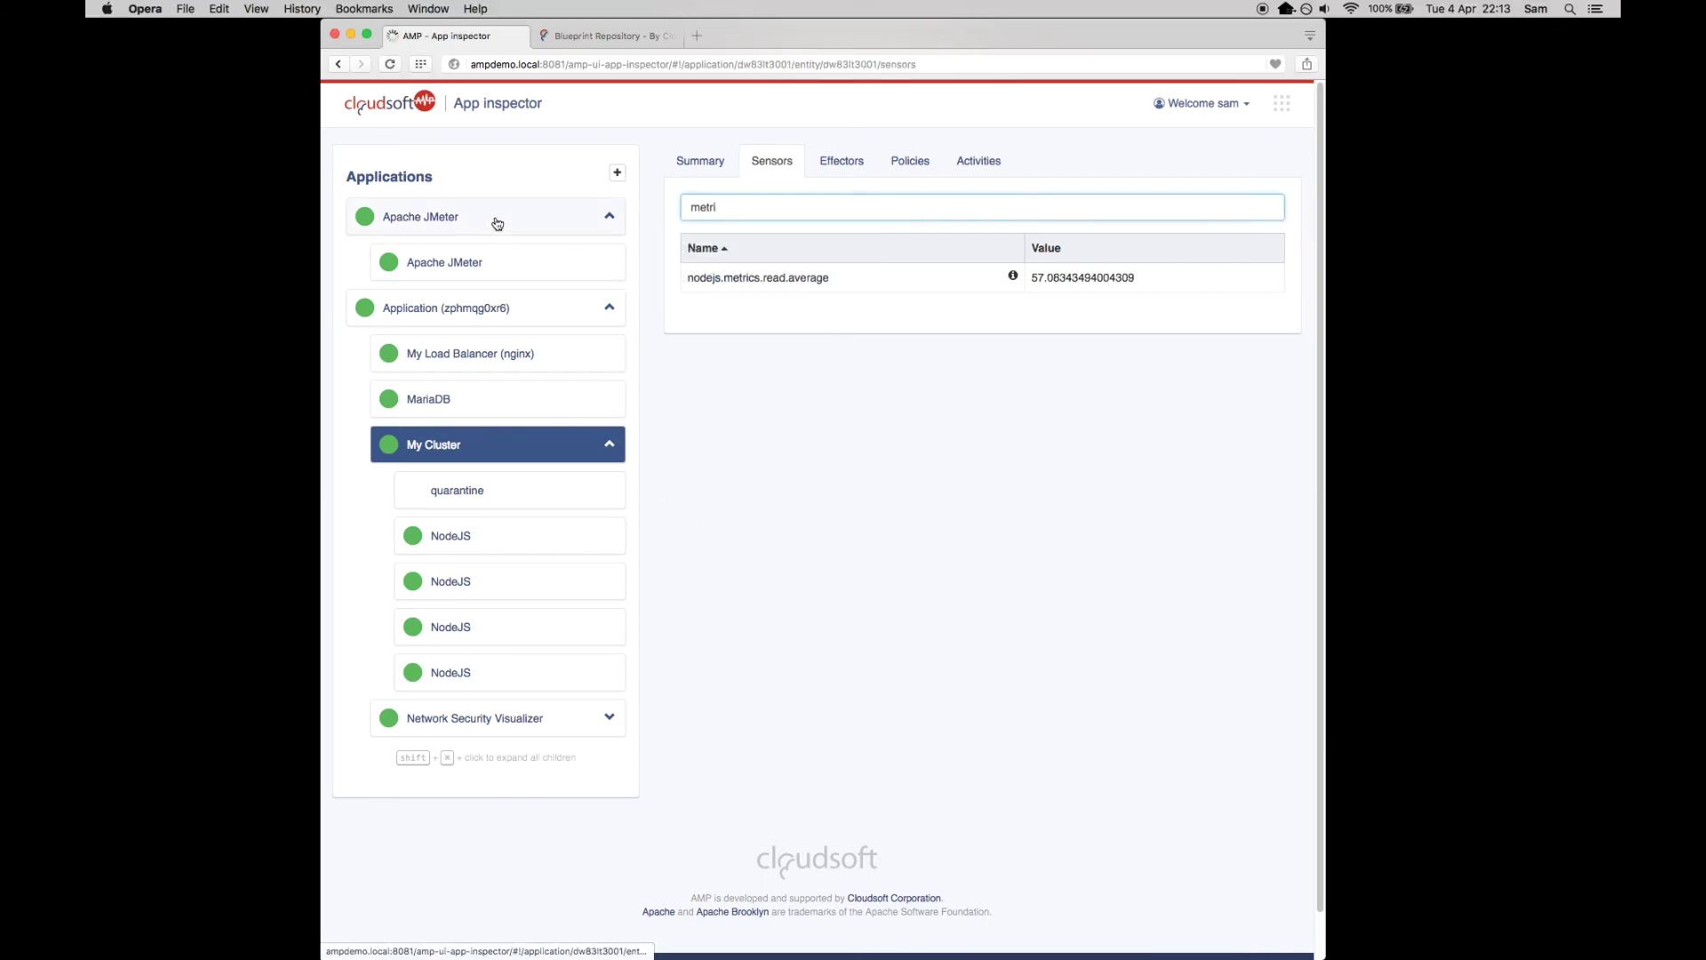
left_click(495, 220)
left_click(551, 258)
left_click(840, 161)
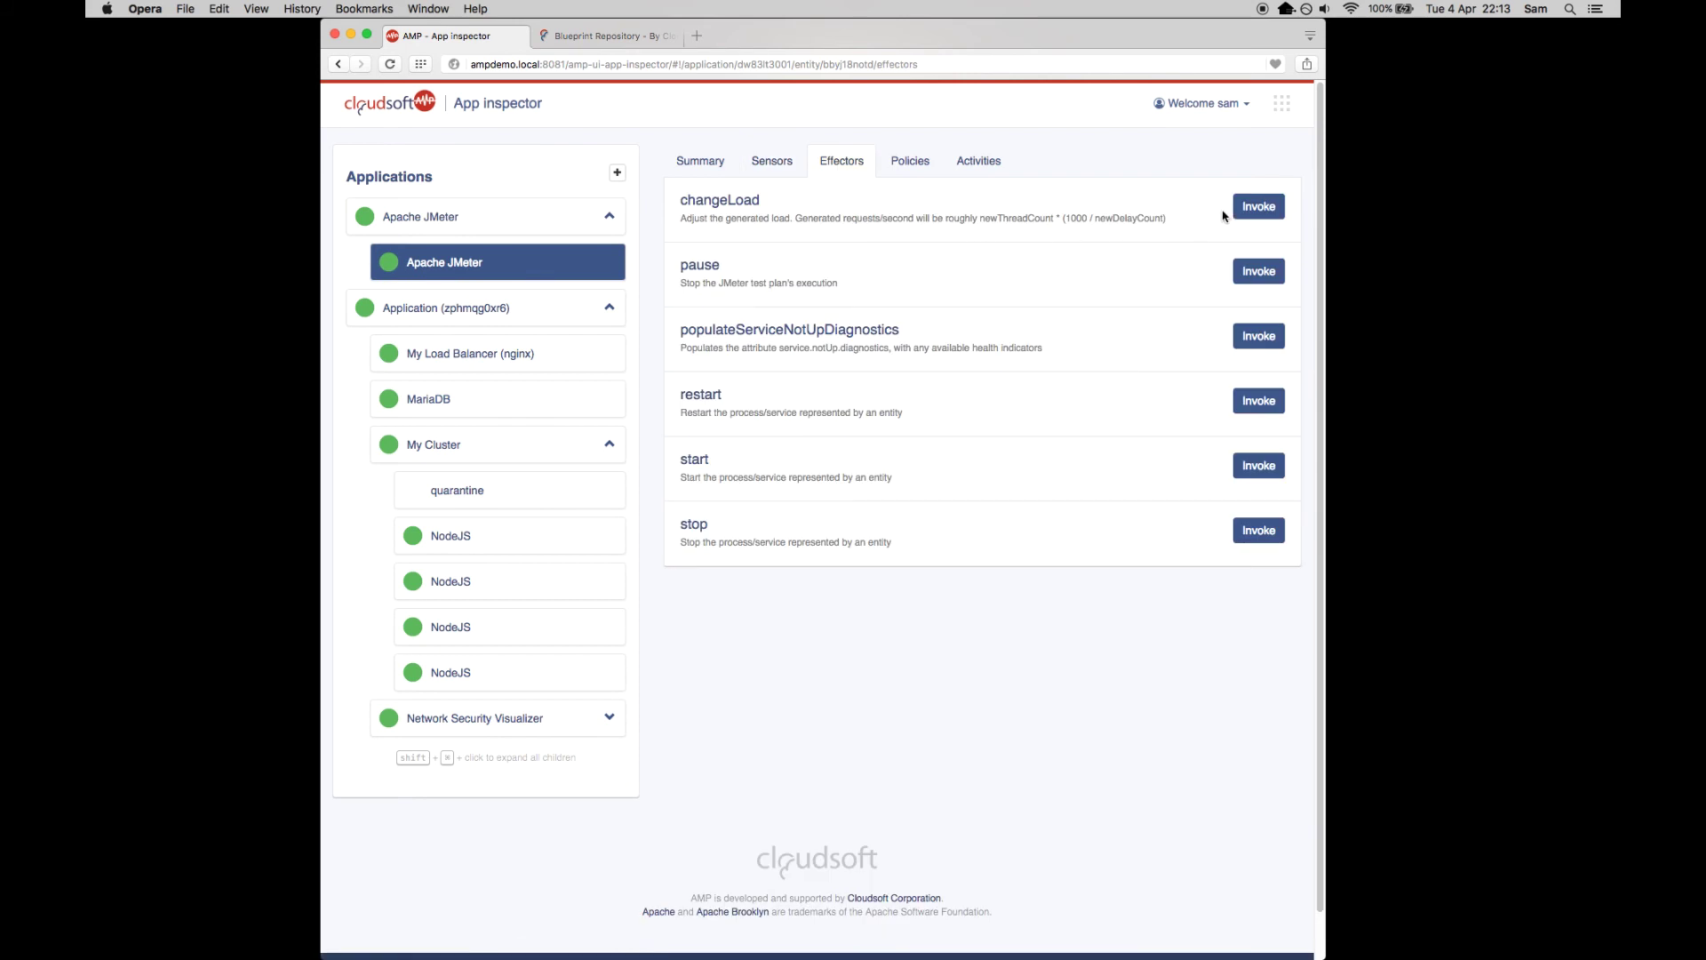
left_click(1256, 209)
left_click(888, 290)
type("10")
key("Tab")
type("100")
left_click(1001, 400)
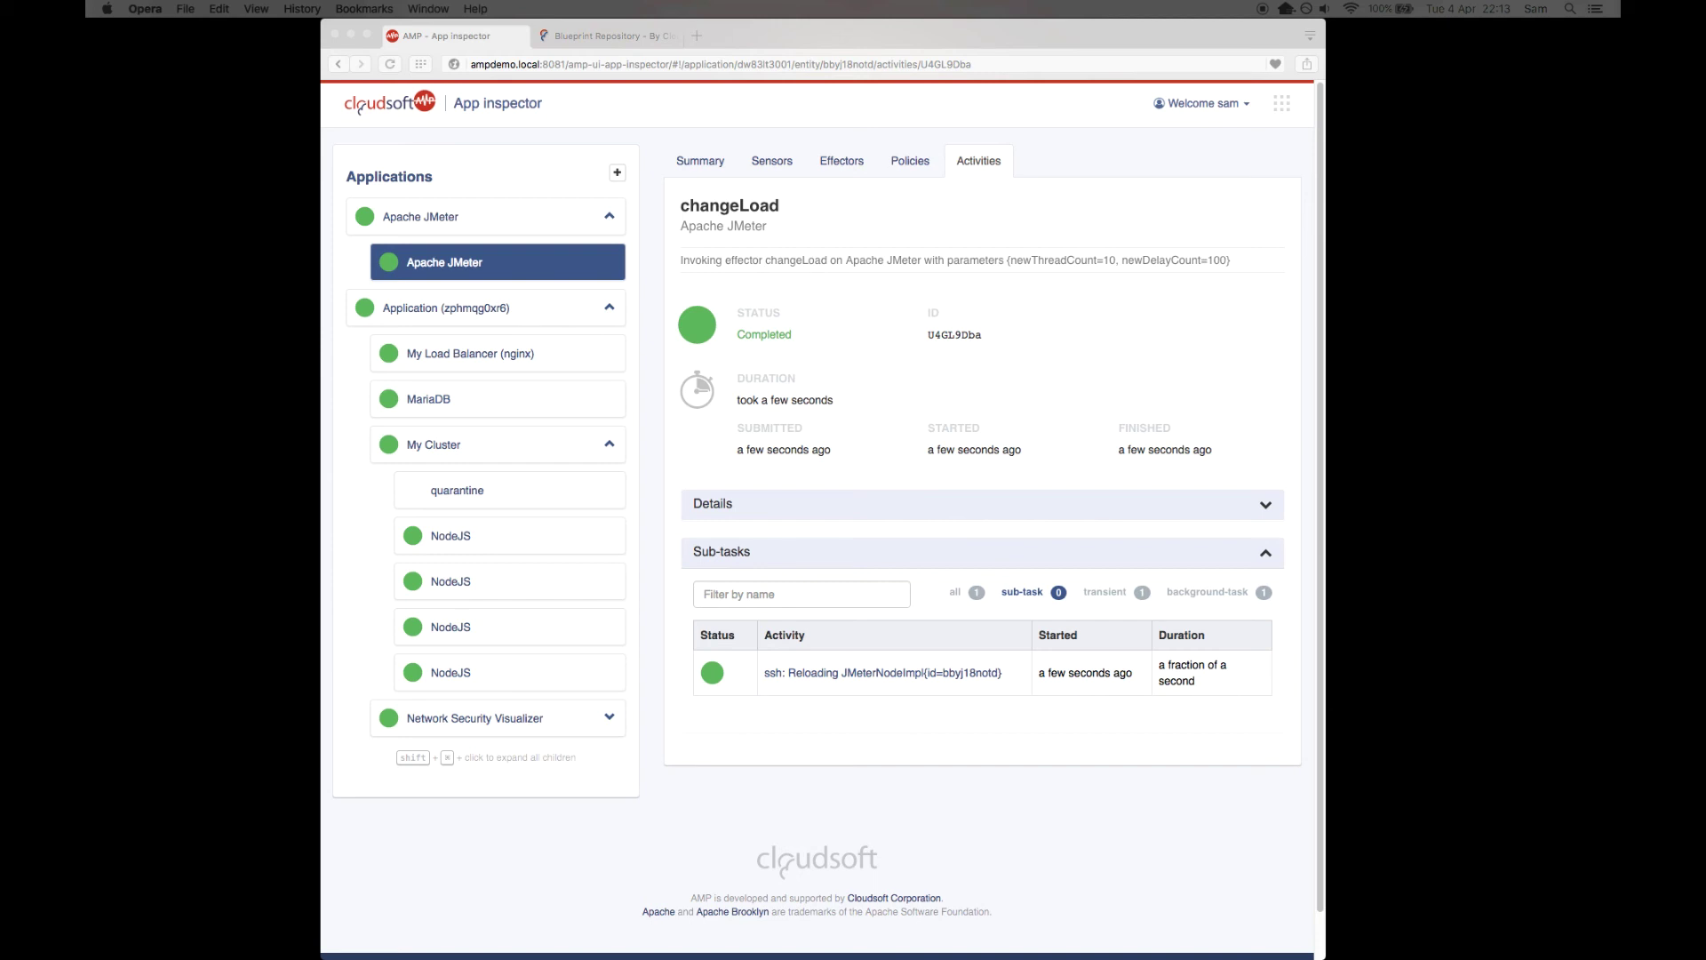
Filter My Cluster's sensors by "metr" to monitor the average reads under the reduced load.
left_click(470, 444)
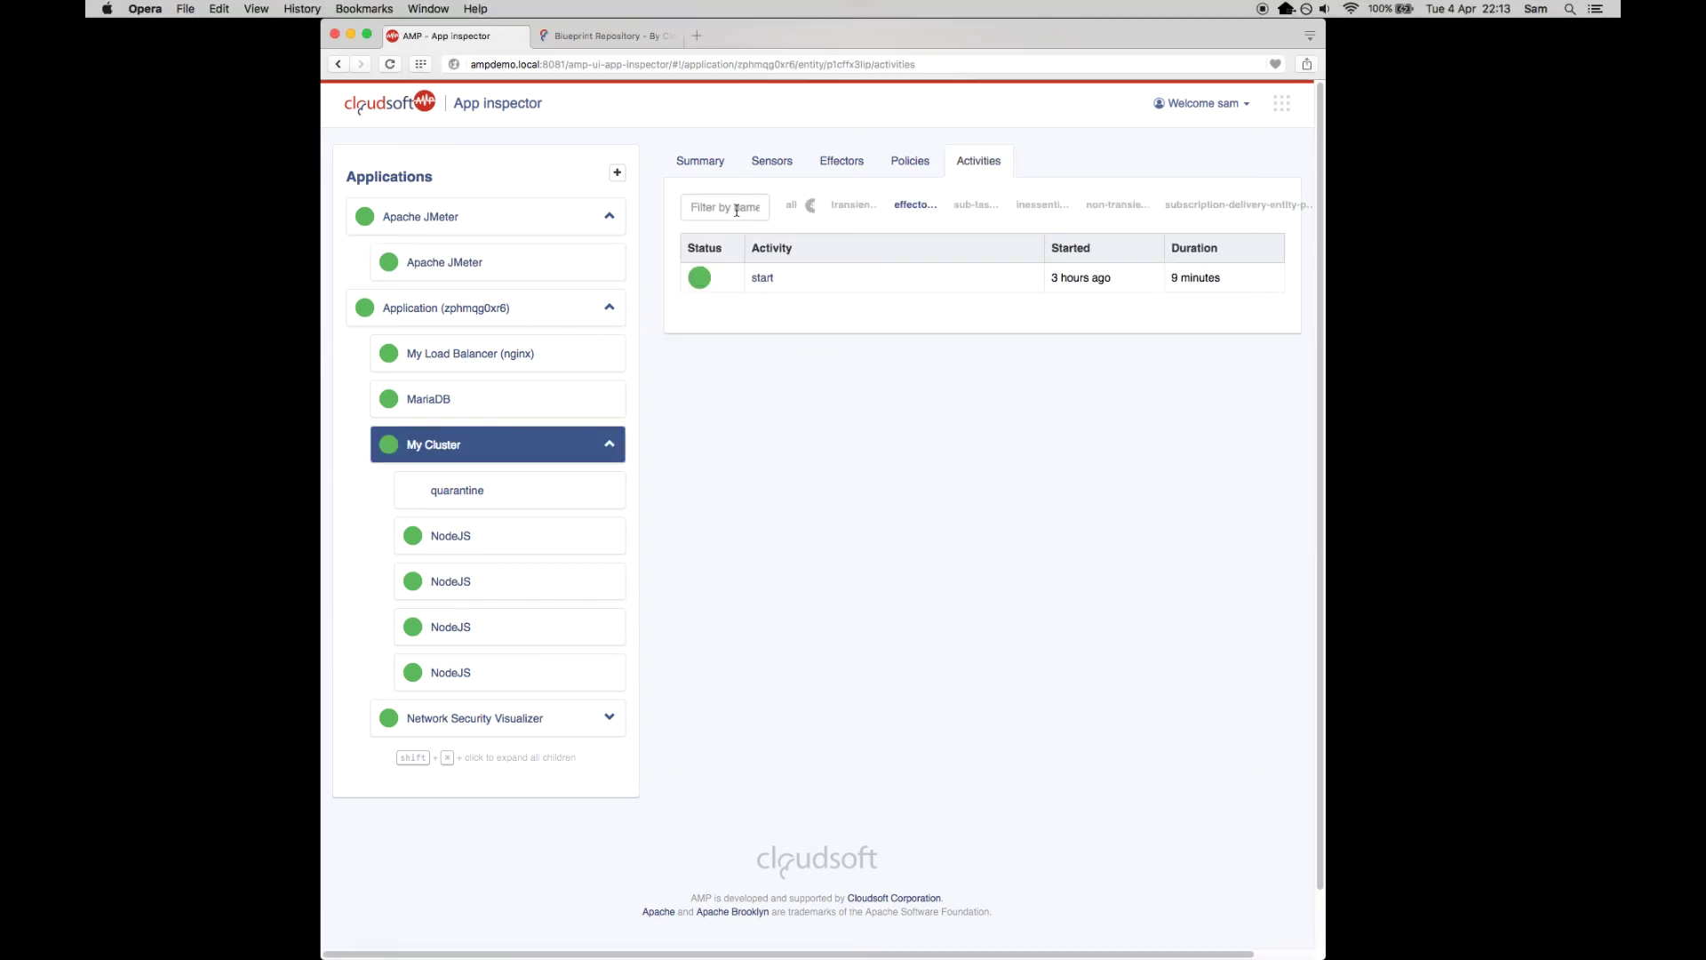
left_click(771, 160)
type("metr")
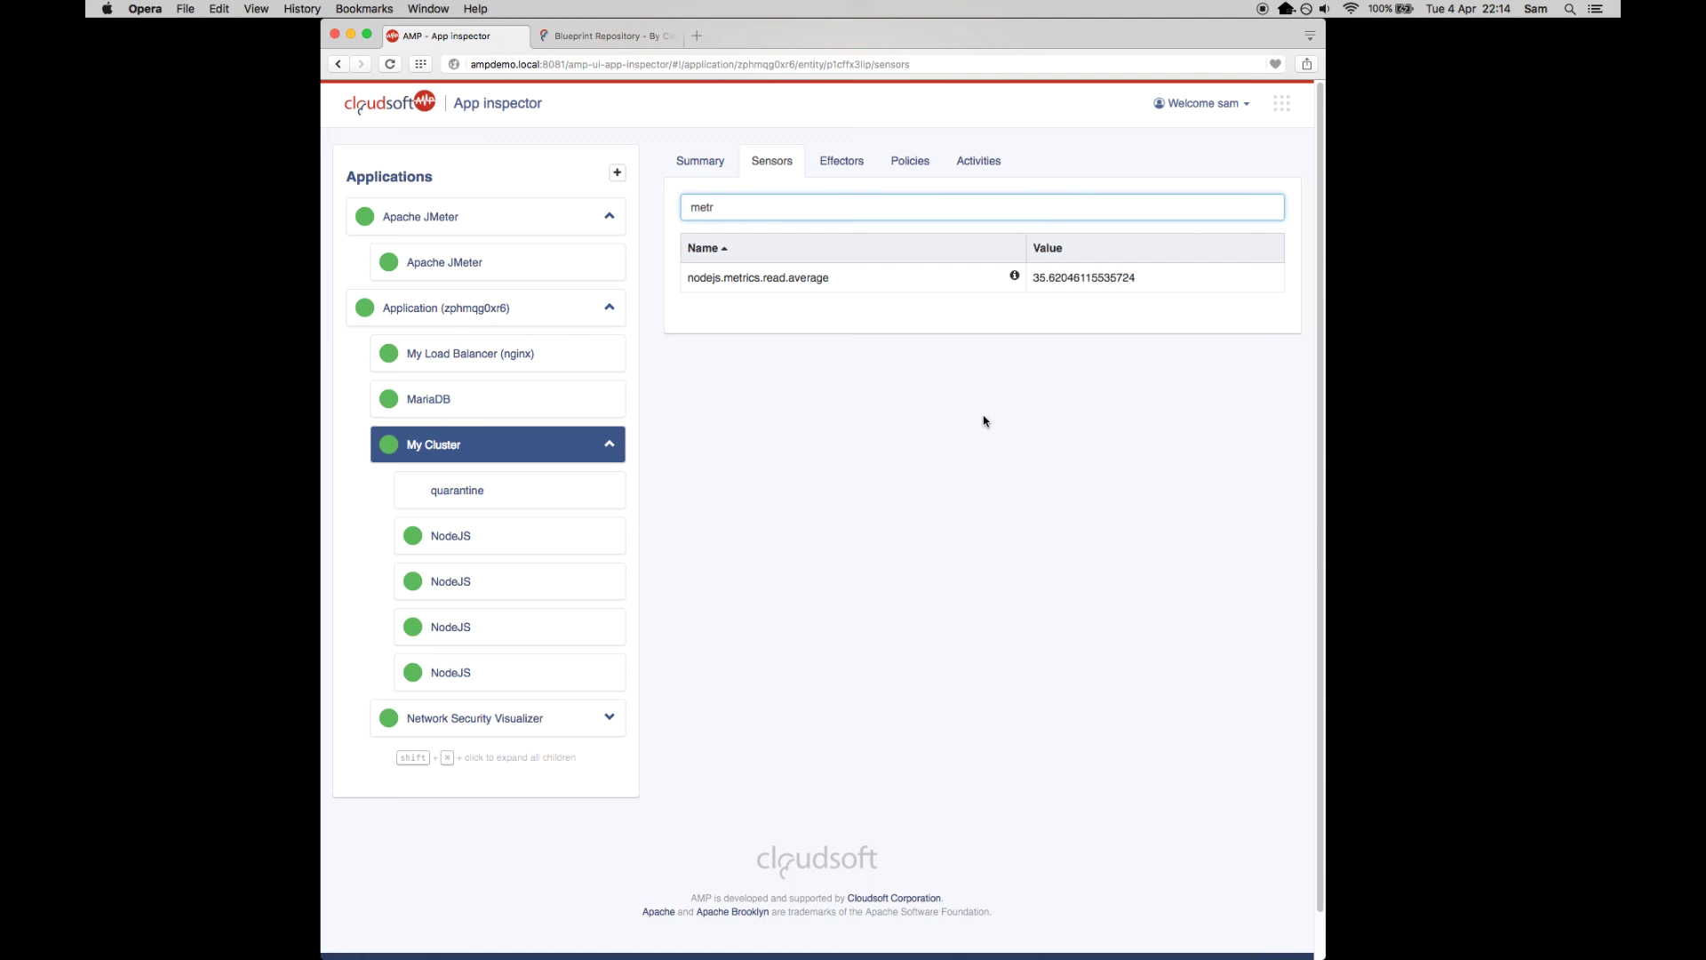
key("super+Tab")
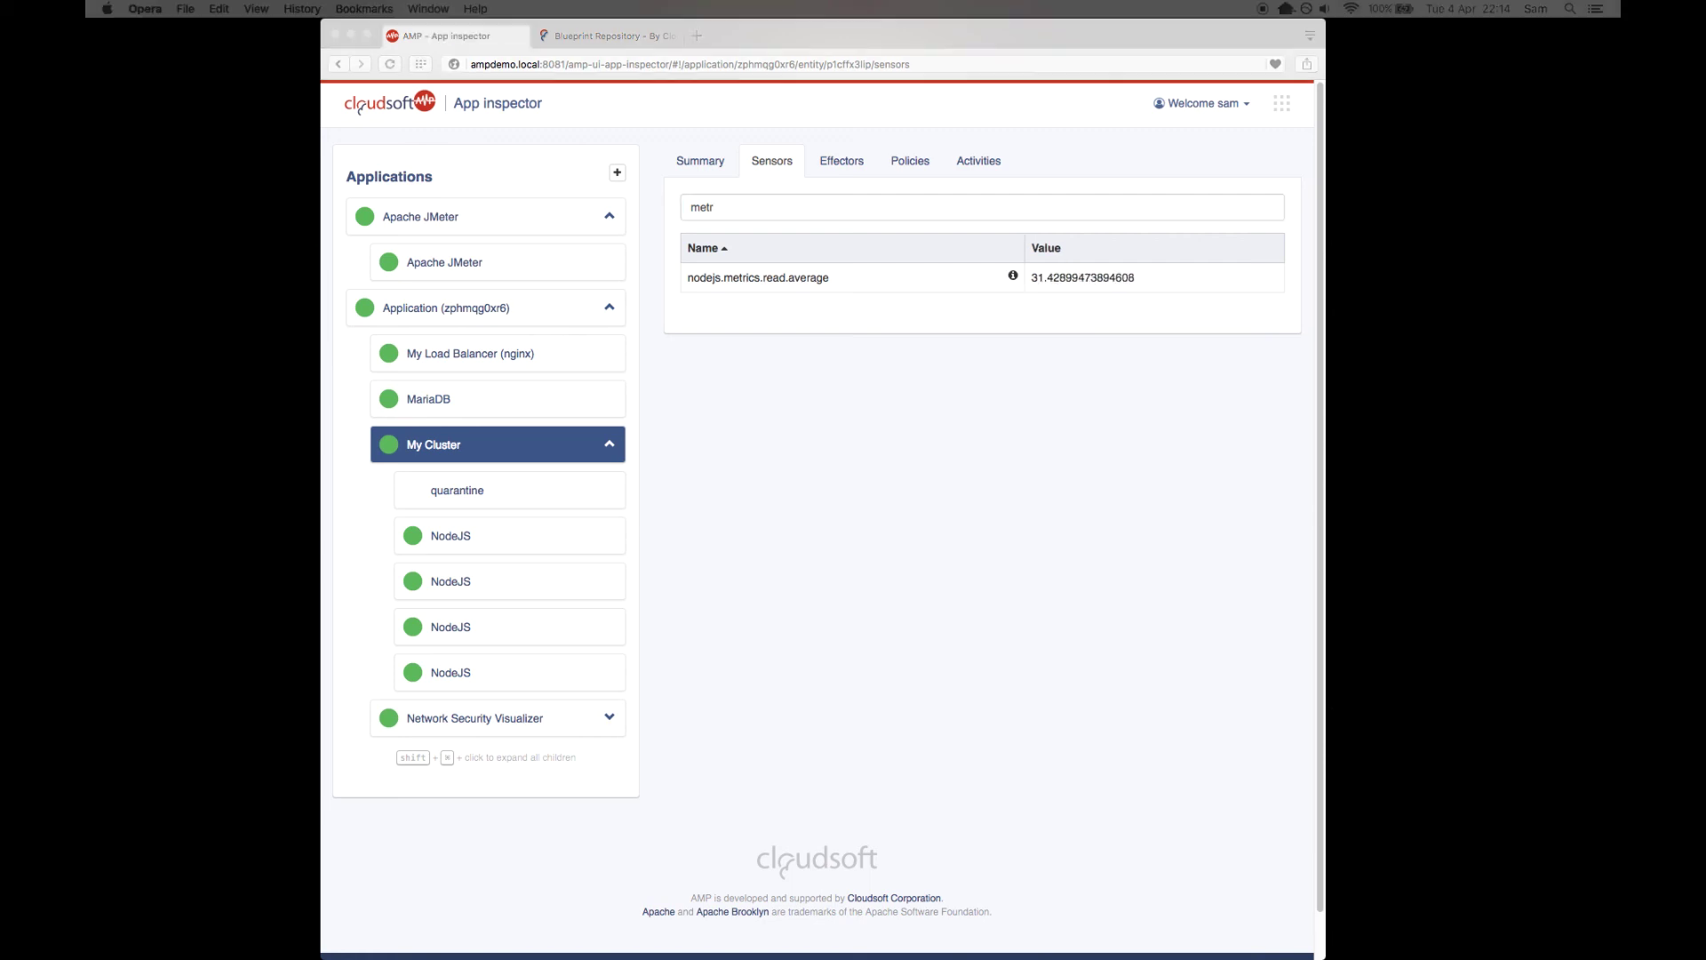